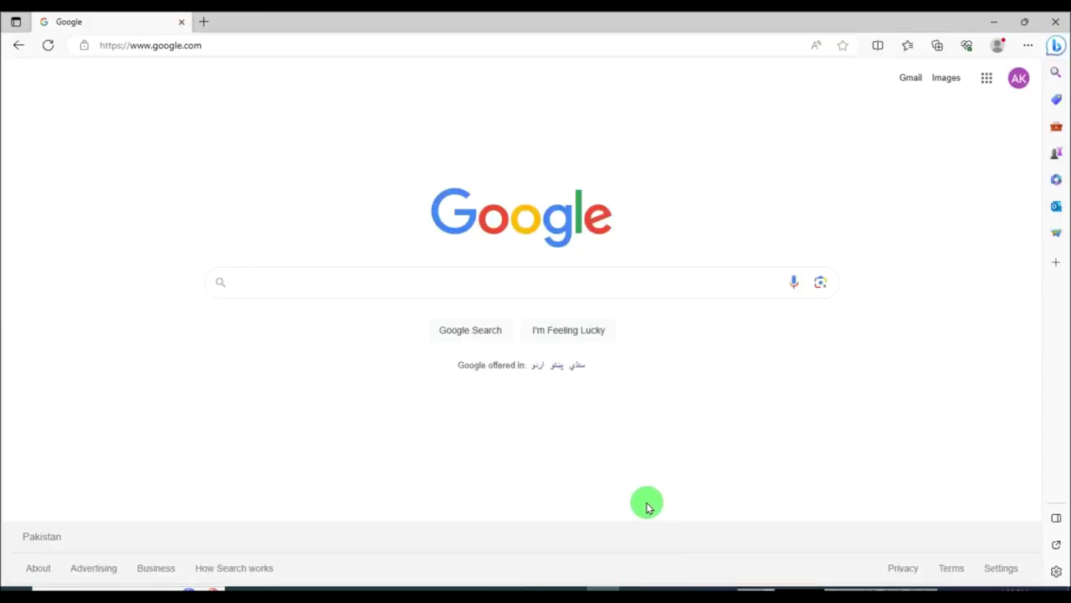
Search Google for "olx", open the OLX Pakistan website and dismiss its Google sign-in prompt.
{"action": "left_click", "coordinate": [431, 282]}
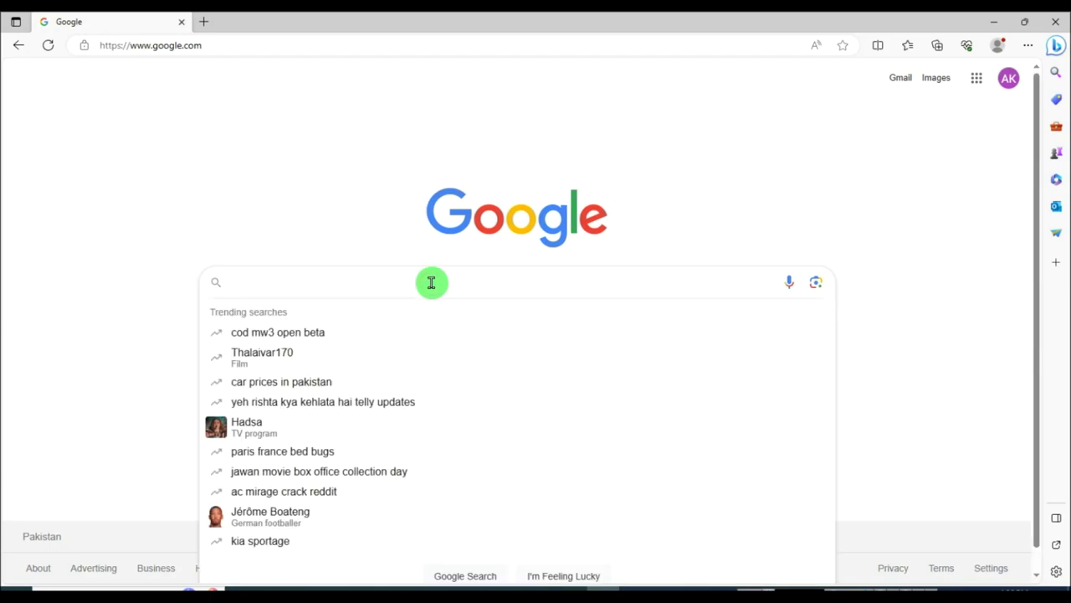
{"action": "type", "text": "olx"}
{"action": "key", "text": "Return"}
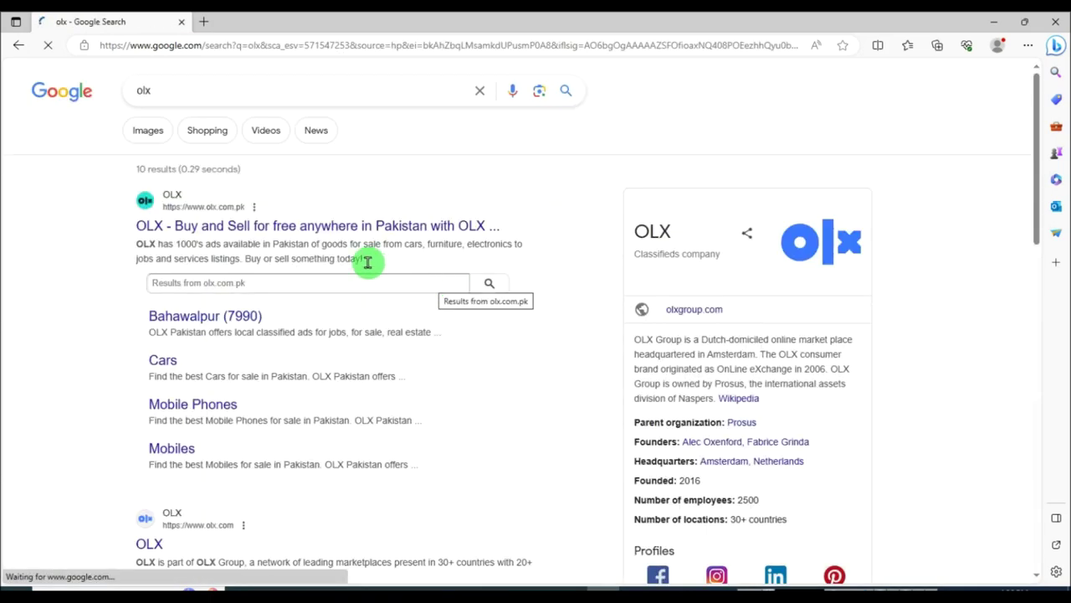
{"action": "left_click", "coordinate": [318, 235]}
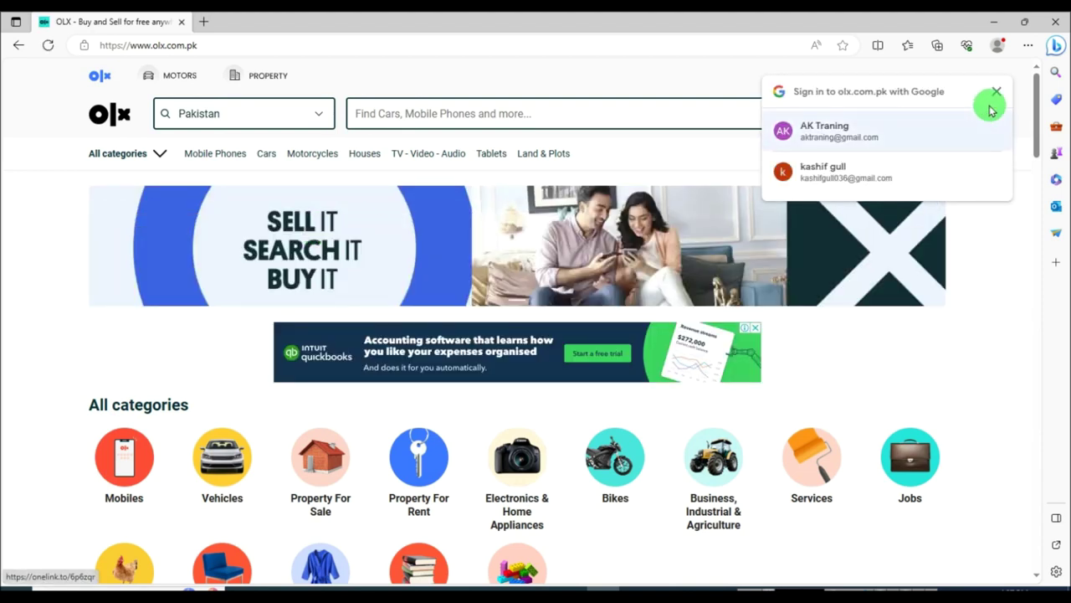
{"action": "left_click", "coordinate": [997, 92]}
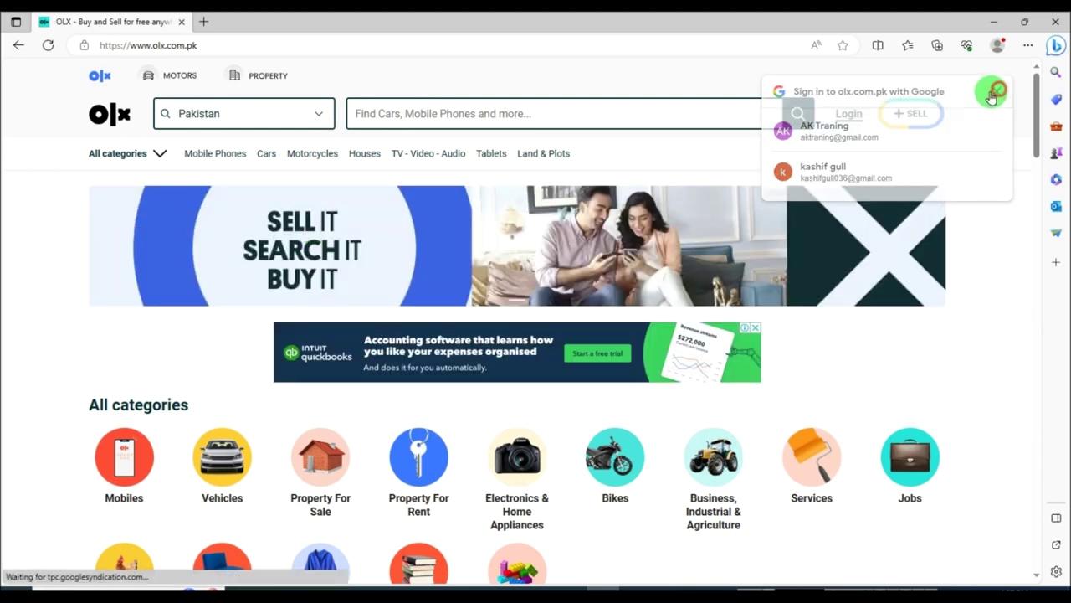
Search OLX for "assignment work" across Pakistan.
{"action": "left_click", "coordinate": [545, 113]}
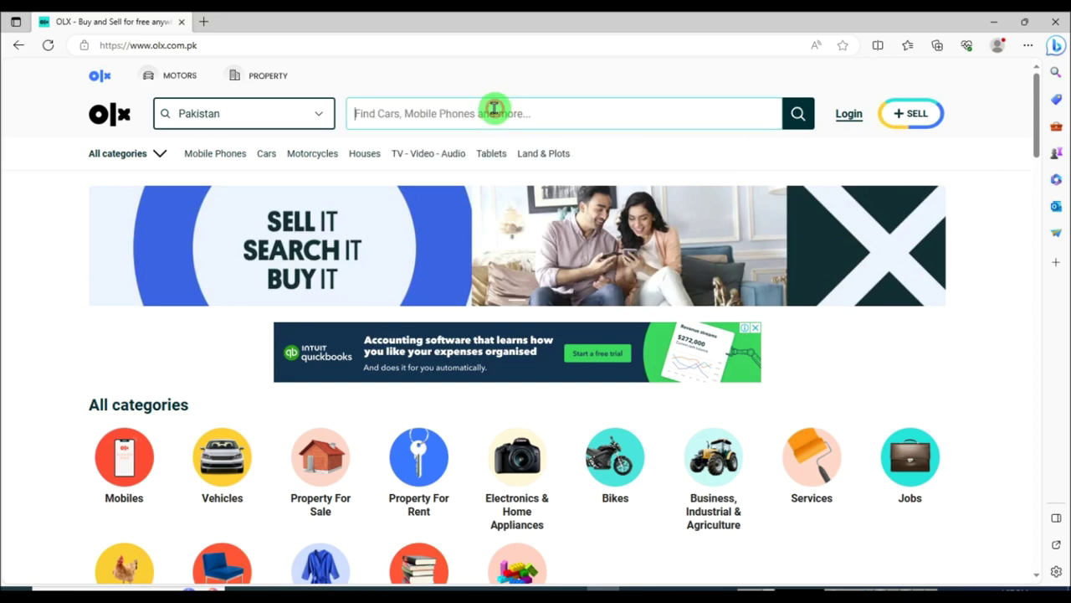
{"action": "type", "text": "assignment work"}
{"action": "key", "text": "Return"}
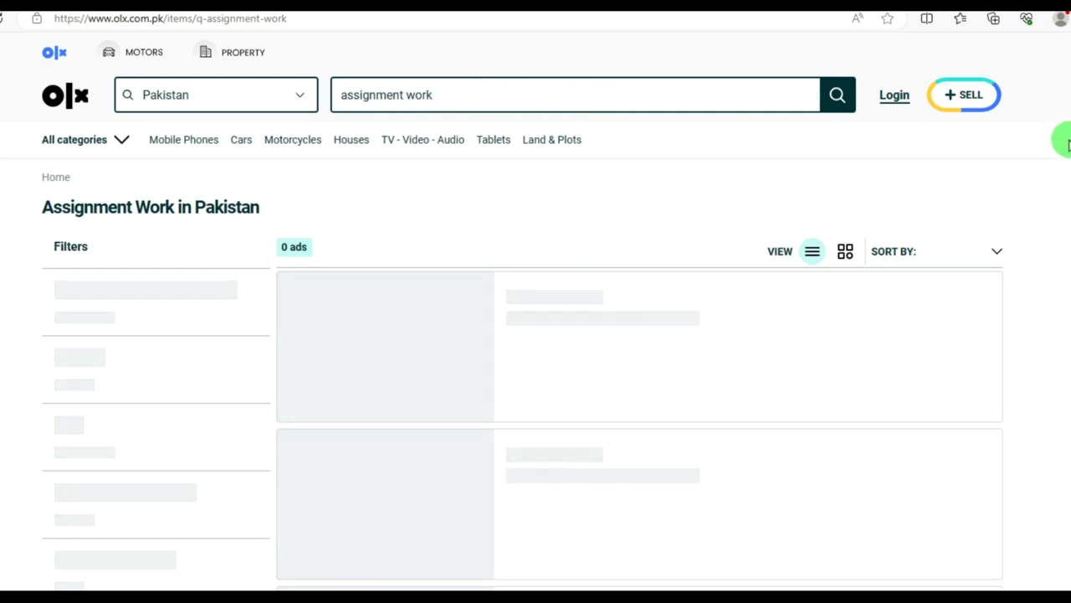
Look through the assignment work ads, examining their titles, locations, posting times and contact options.
{"action": "scroll", "coordinate": [1067, 126], "scroll_direction": "down", "scroll_amount": 1}
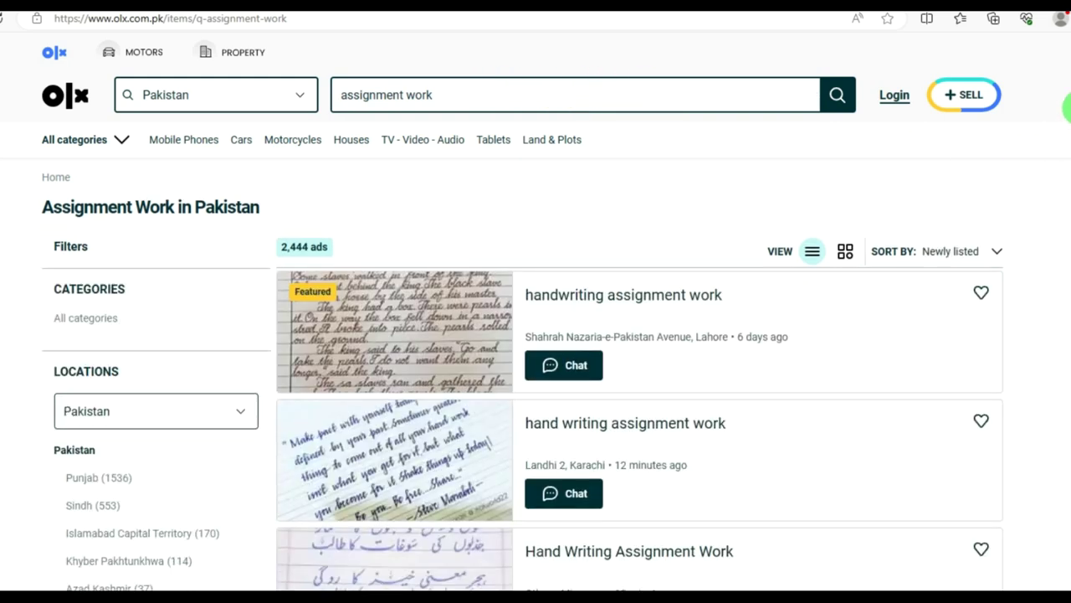
{"action": "scroll", "coordinate": [535, 362], "scroll_direction": "down", "scroll_amount": 2}
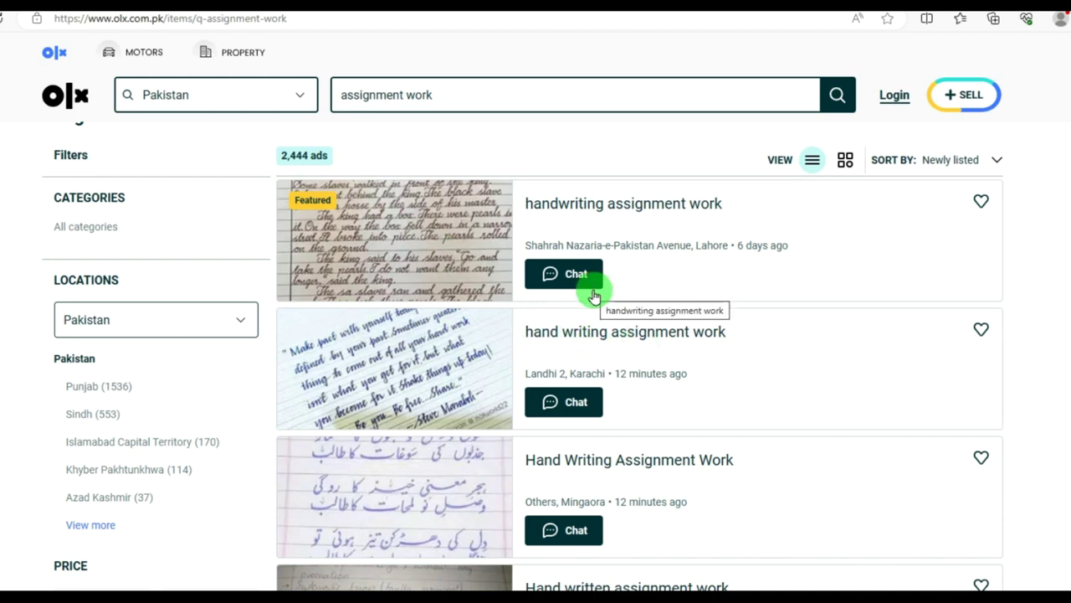
{"action": "scroll", "coordinate": [535, 359], "scroll_direction": "down", "scroll_amount": 4}
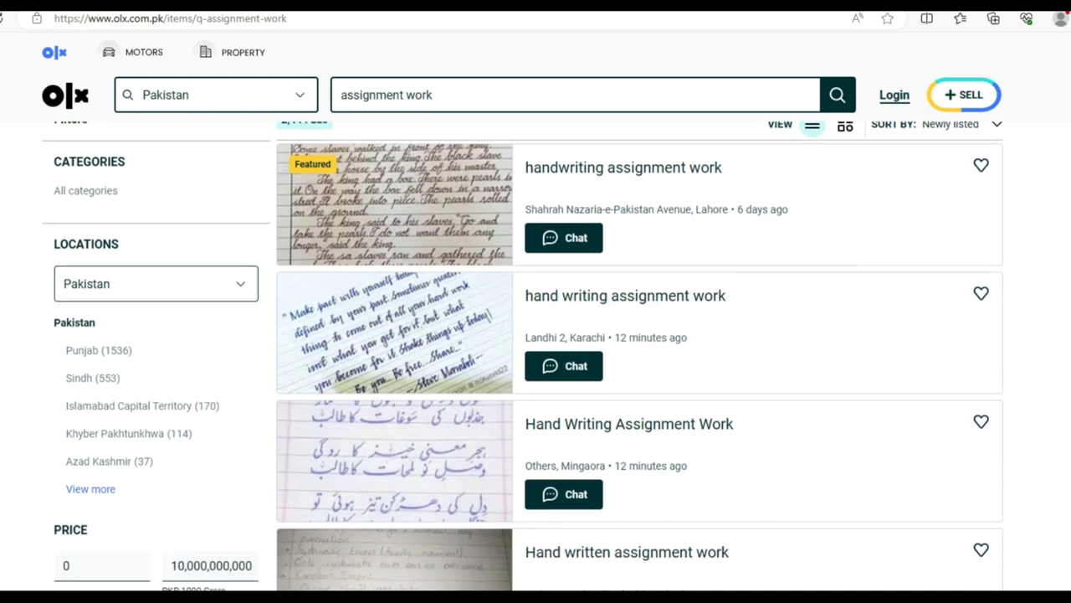
{"action": "scroll", "coordinate": [536, 360], "scroll_direction": "down", "scroll_amount": 6}
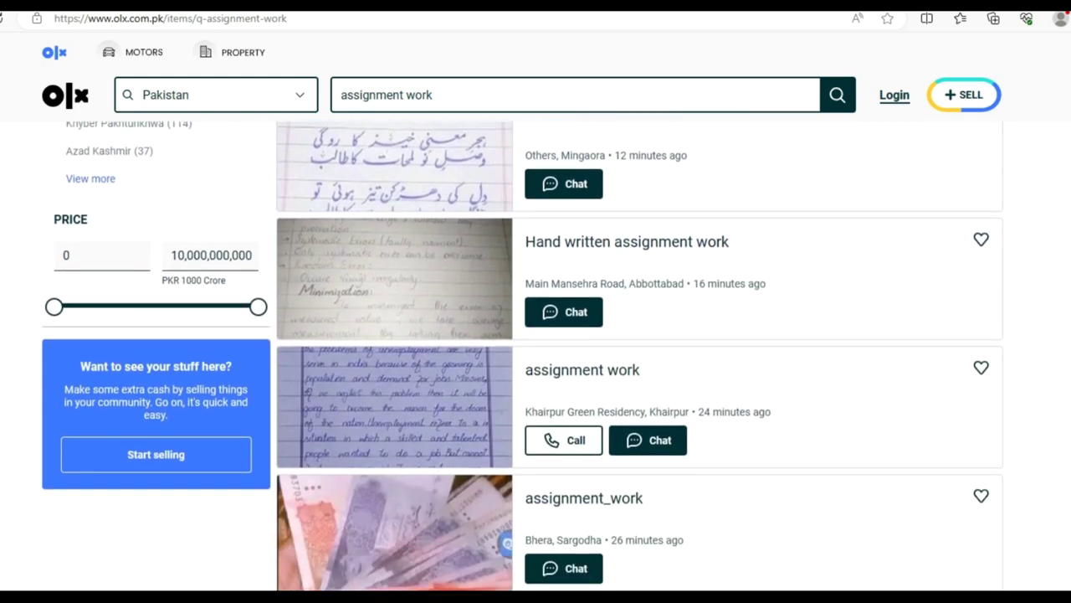
{"action": "scroll", "coordinate": [536, 359], "scroll_direction": "down", "scroll_amount": 8}
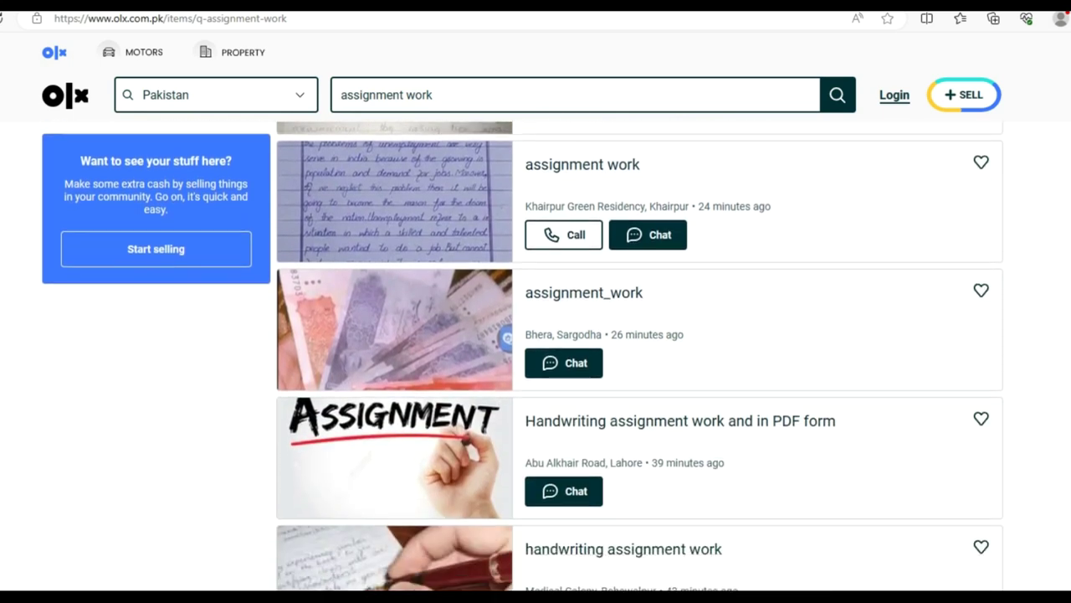
{"action": "scroll", "coordinate": [535, 360], "scroll_direction": "down", "scroll_amount": 8}
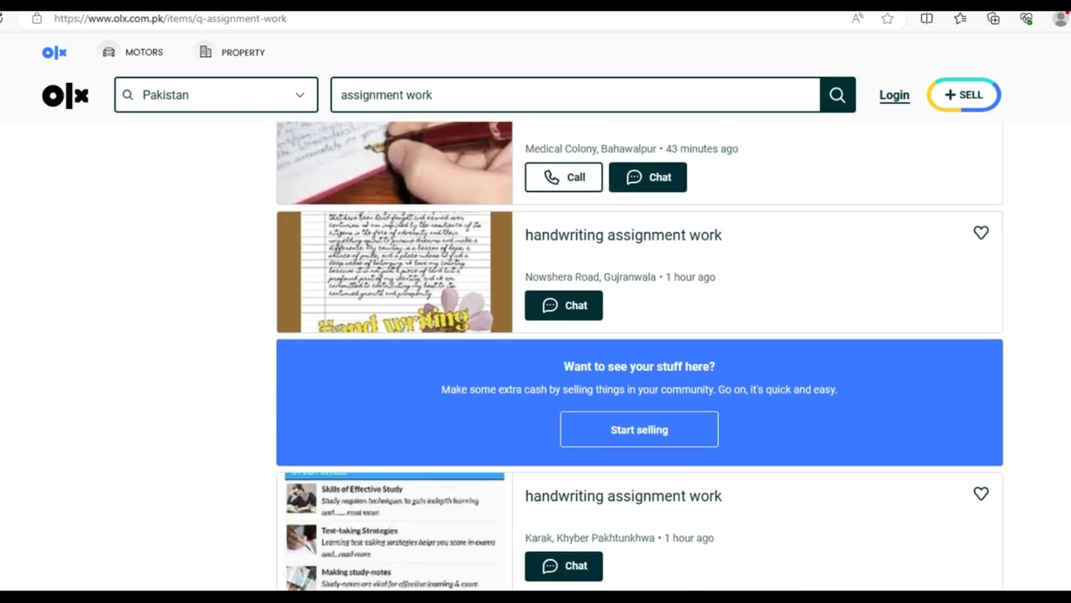
{"action": "scroll", "coordinate": [535, 360], "scroll_direction": "down", "scroll_amount": 3}
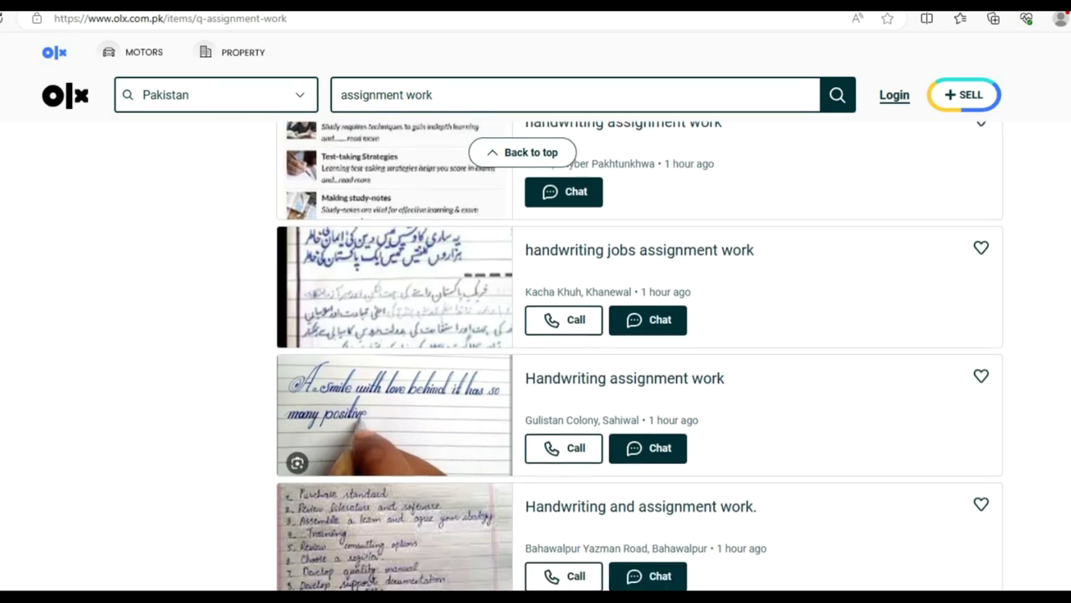
{"action": "scroll", "coordinate": [536, 359], "scroll_direction": "down", "scroll_amount": 4}
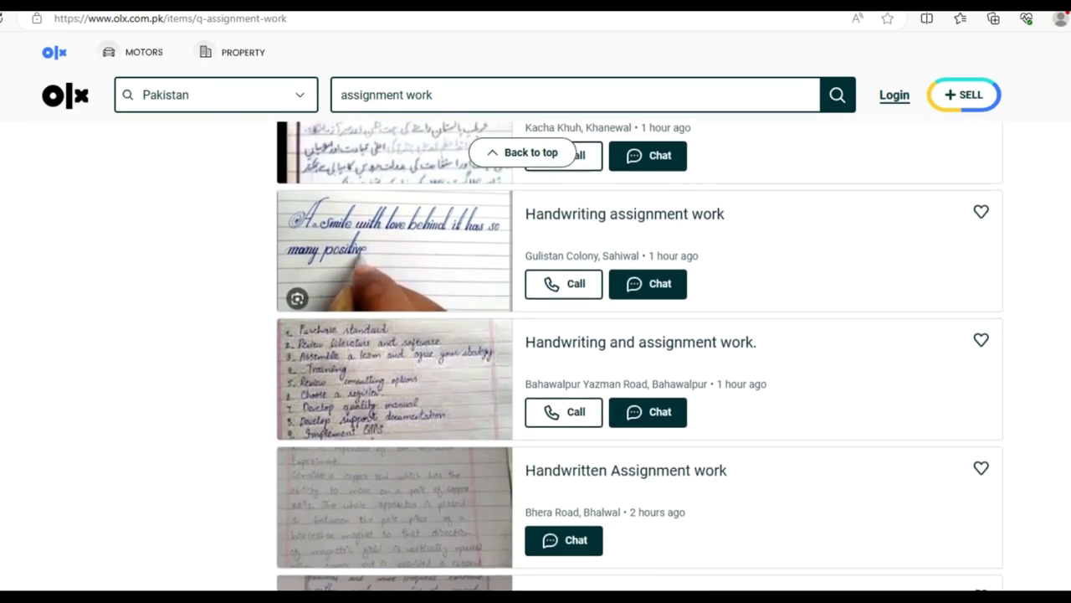
{"action": "scroll", "coordinate": [761, 324], "scroll_direction": "down", "scroll_amount": 2}
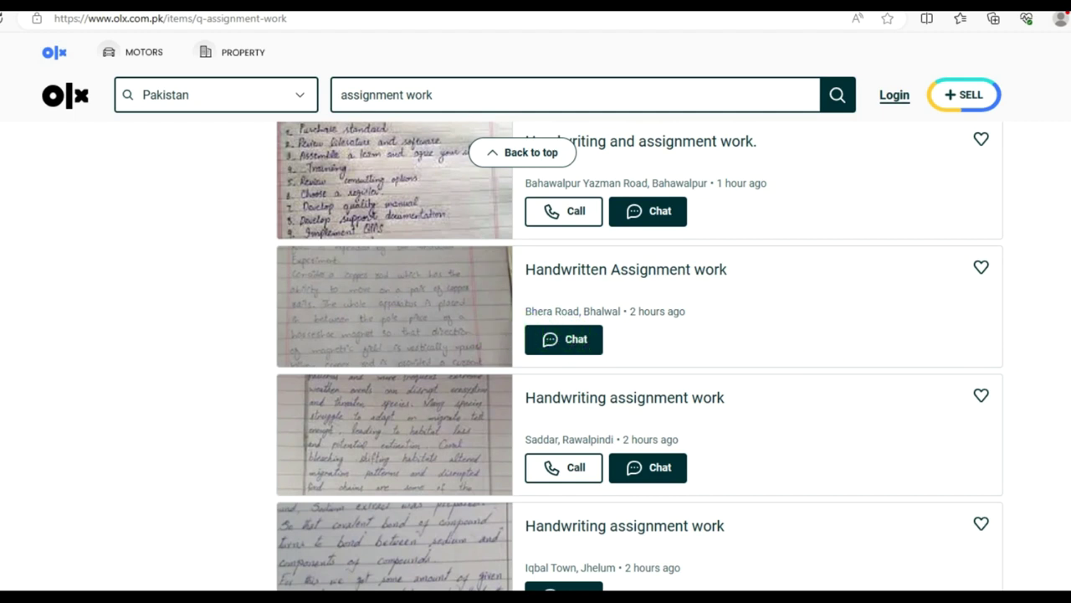
{"action": "scroll", "coordinate": [641, 360], "scroll_direction": "down", "scroll_amount": 5}
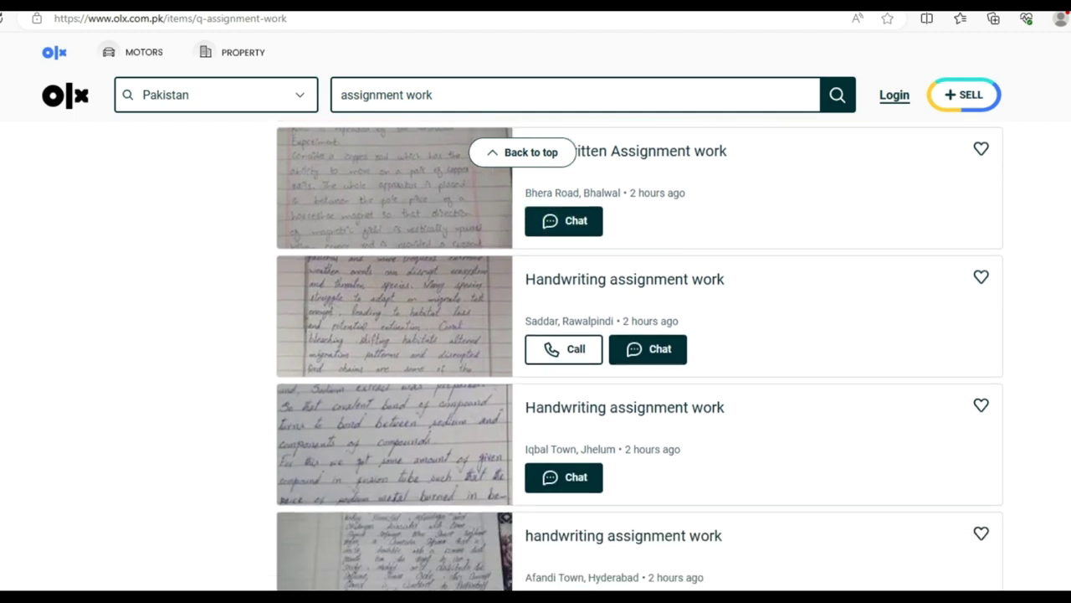
{"action": "scroll", "coordinate": [640, 360], "scroll_direction": "down", "scroll_amount": 2}
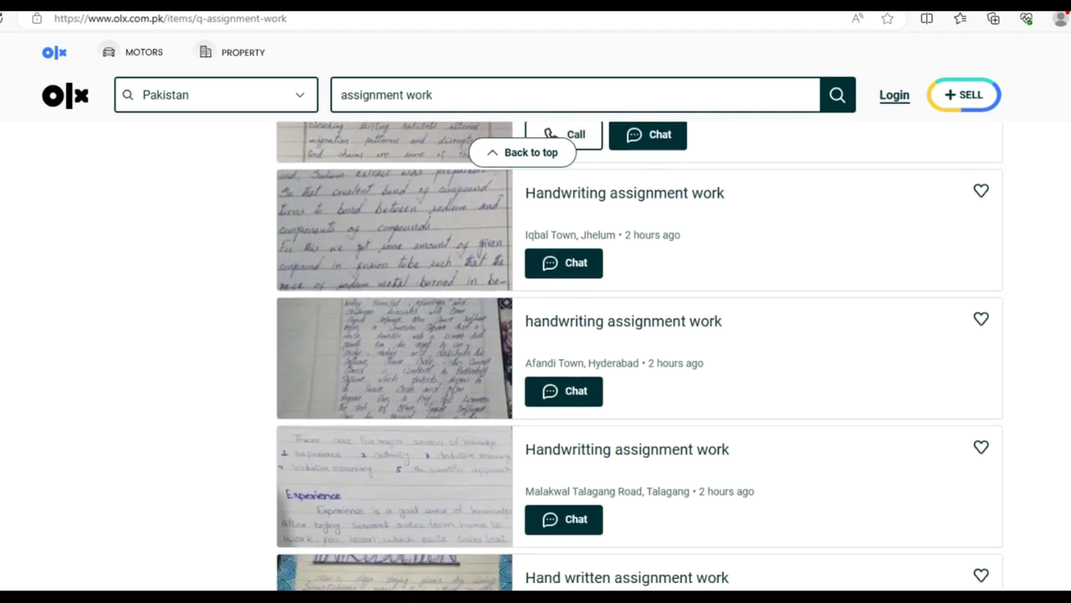
{"action": "scroll", "coordinate": [641, 360], "scroll_direction": "up", "scroll_amount": 3}
{"action": "scroll", "coordinate": [774, 517], "scroll_direction": "down", "scroll_amount": 8}
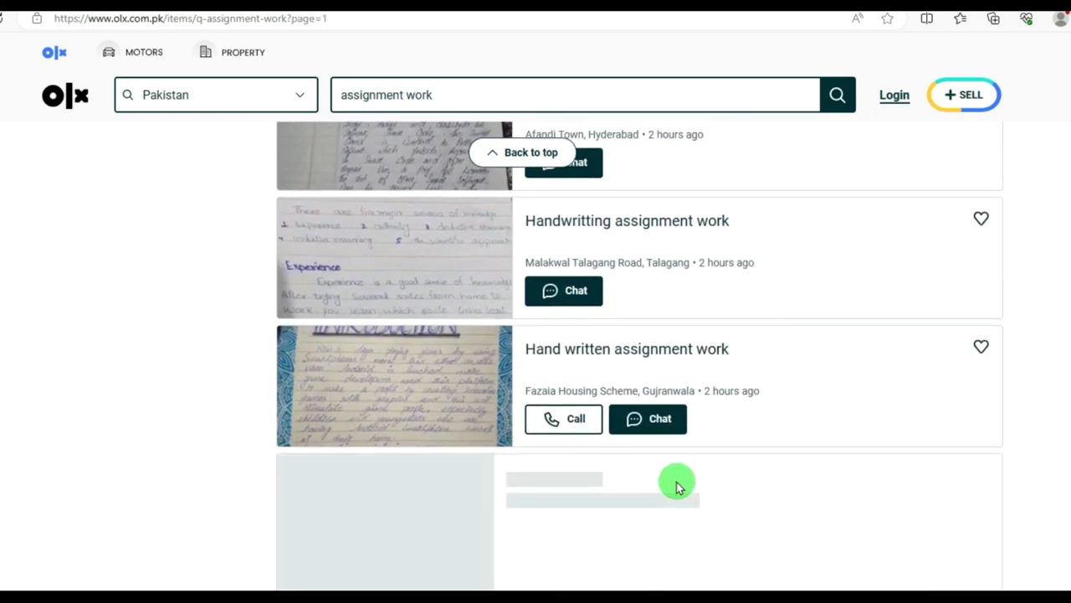
{"action": "scroll", "coordinate": [640, 360], "scroll_direction": "down", "scroll_amount": 7}
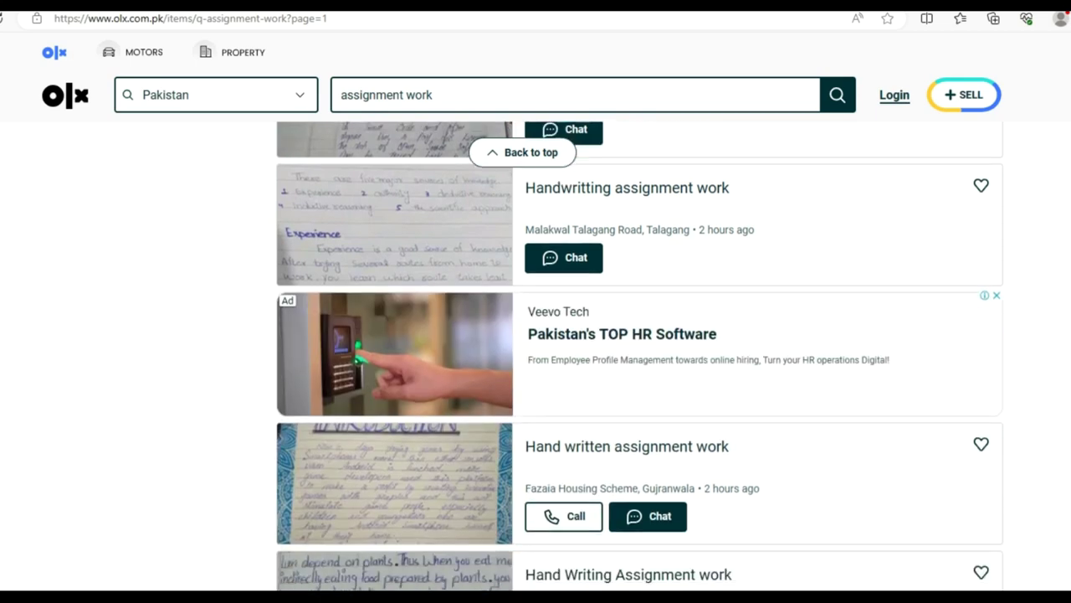
{"action": "scroll", "coordinate": [641, 360], "scroll_direction": "down", "scroll_amount": 9}
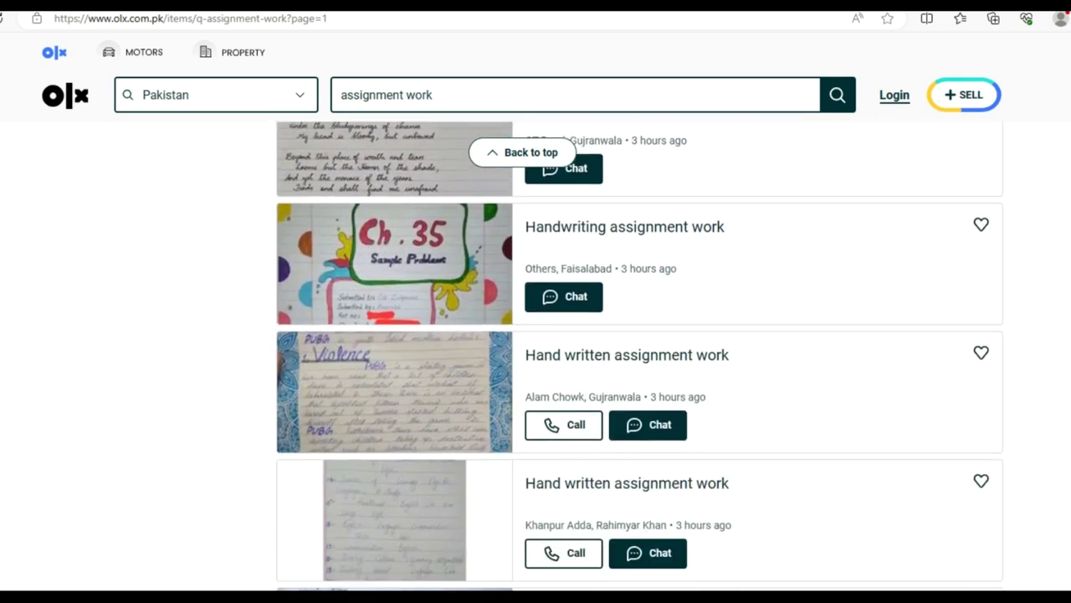
{"action": "scroll", "coordinate": [641, 360], "scroll_direction": "down", "scroll_amount": 18}
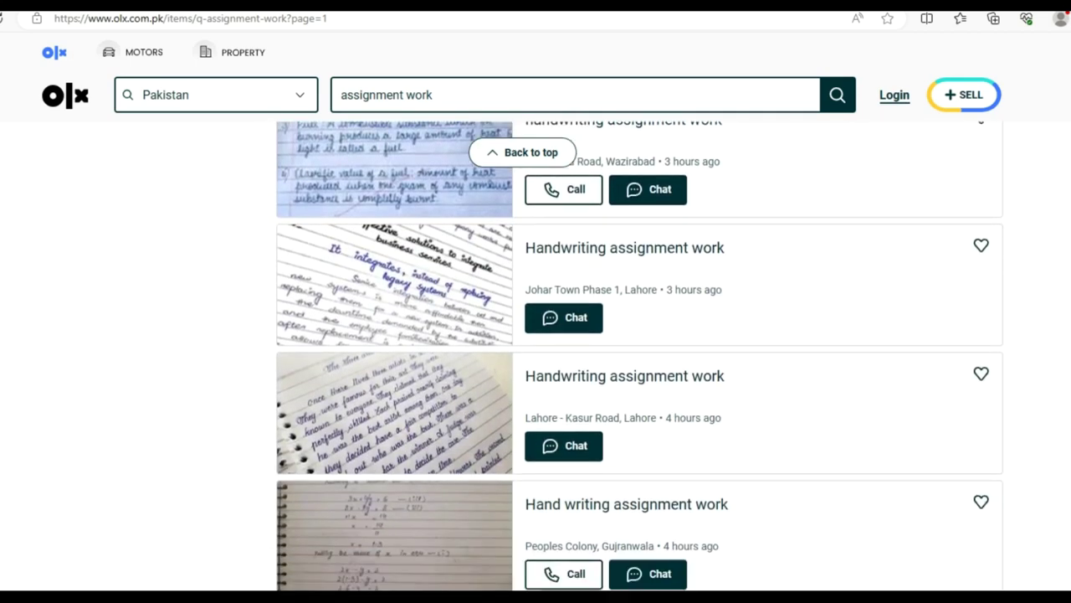
{"action": "scroll", "coordinate": [640, 359], "scroll_direction": "down", "scroll_amount": 14}
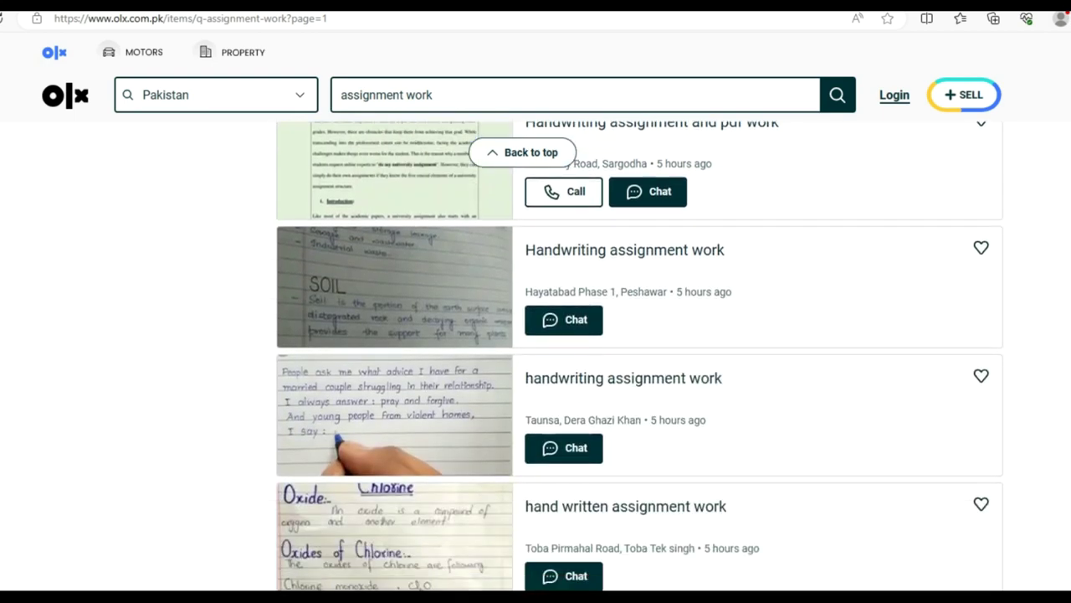
{"action": "scroll", "coordinate": [641, 360], "scroll_direction": "down", "scroll_amount": 6}
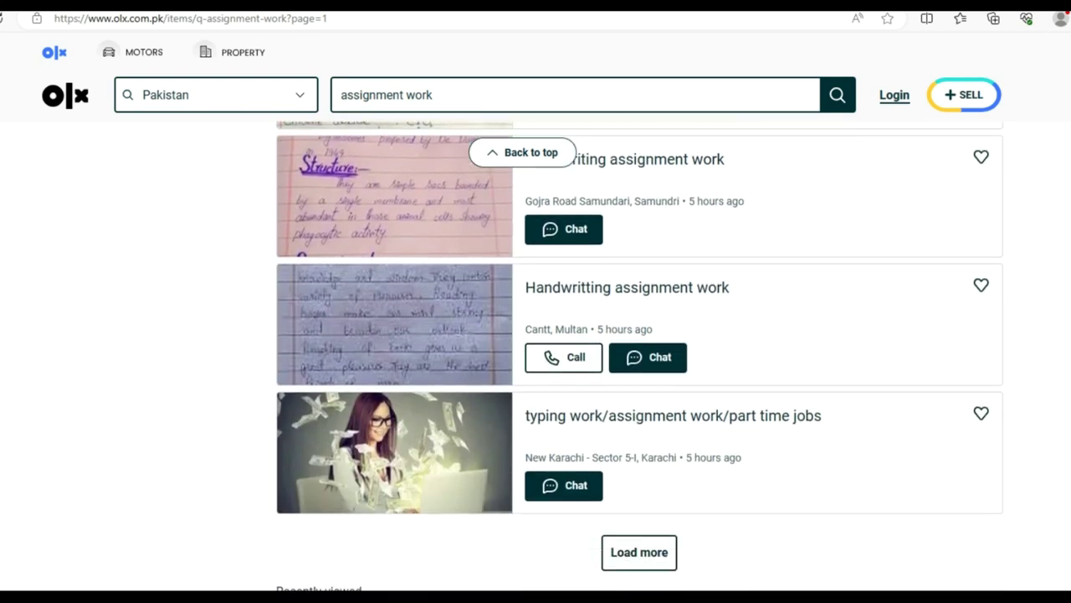
{"action": "scroll", "coordinate": [640, 360], "scroll_direction": "down", "scroll_amount": 3}
{"action": "scroll", "coordinate": [640, 360], "scroll_direction": "up", "scroll_amount": 19}
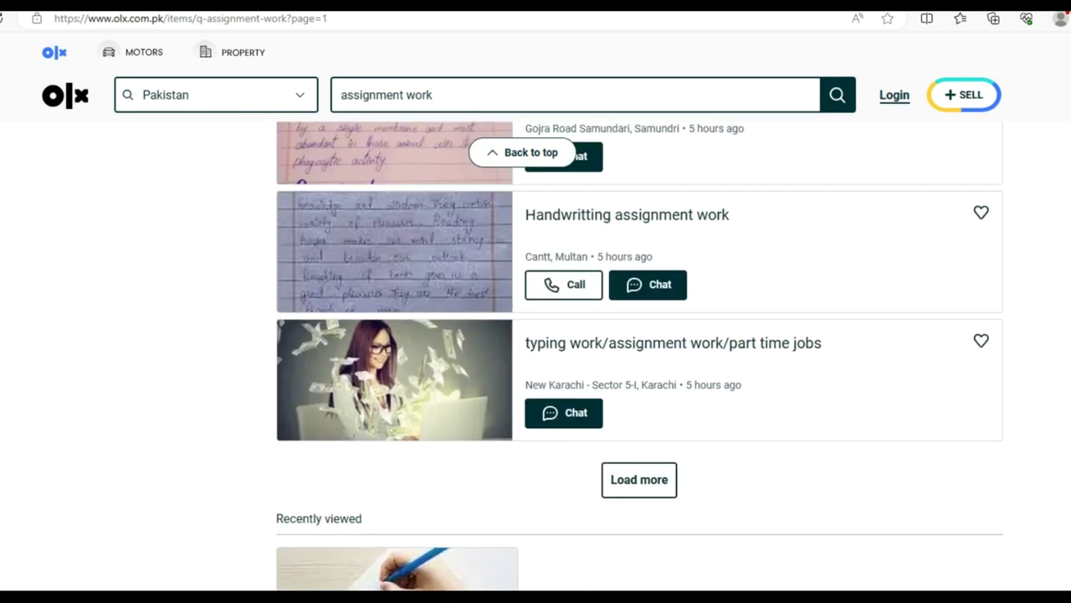
{"action": "scroll", "coordinate": [640, 360], "scroll_direction": "up", "scroll_amount": 20}
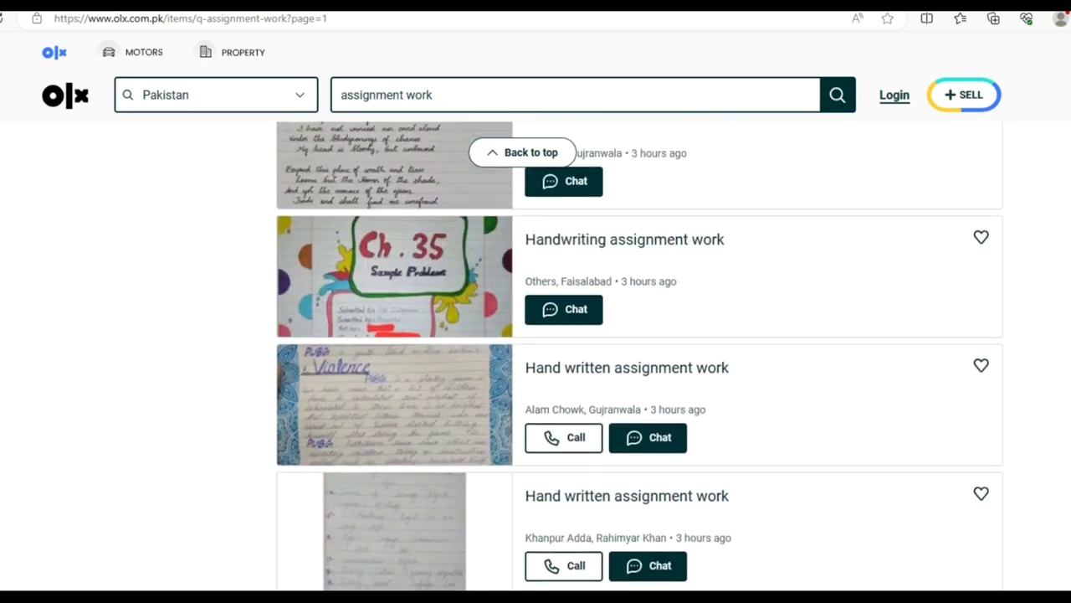
{"action": "scroll", "coordinate": [641, 360], "scroll_direction": "up", "scroll_amount": 20}
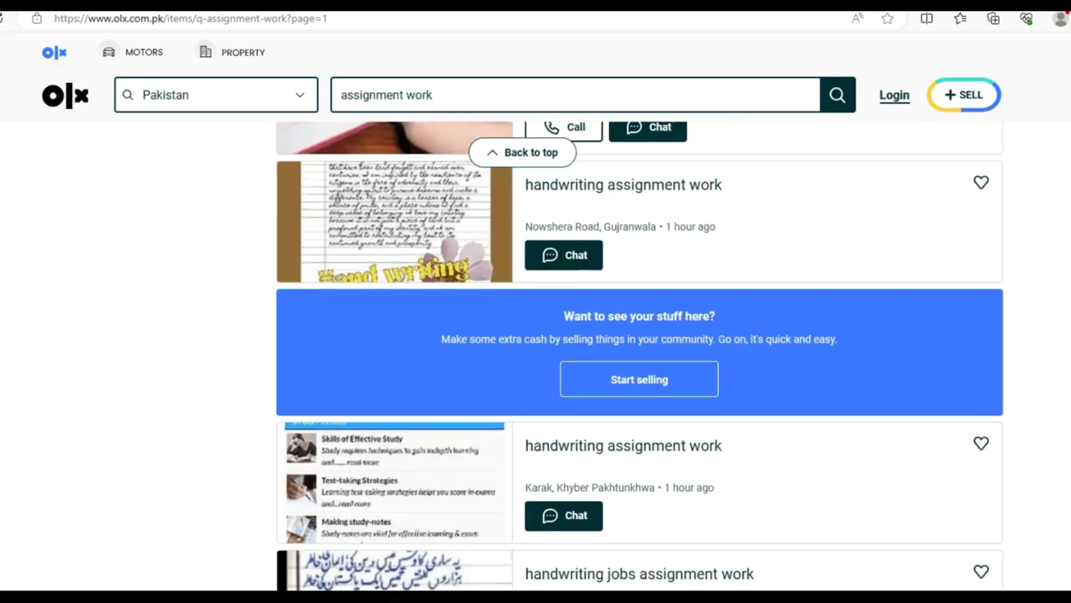
{"action": "scroll", "coordinate": [640, 360], "scroll_direction": "up", "scroll_amount": 8}
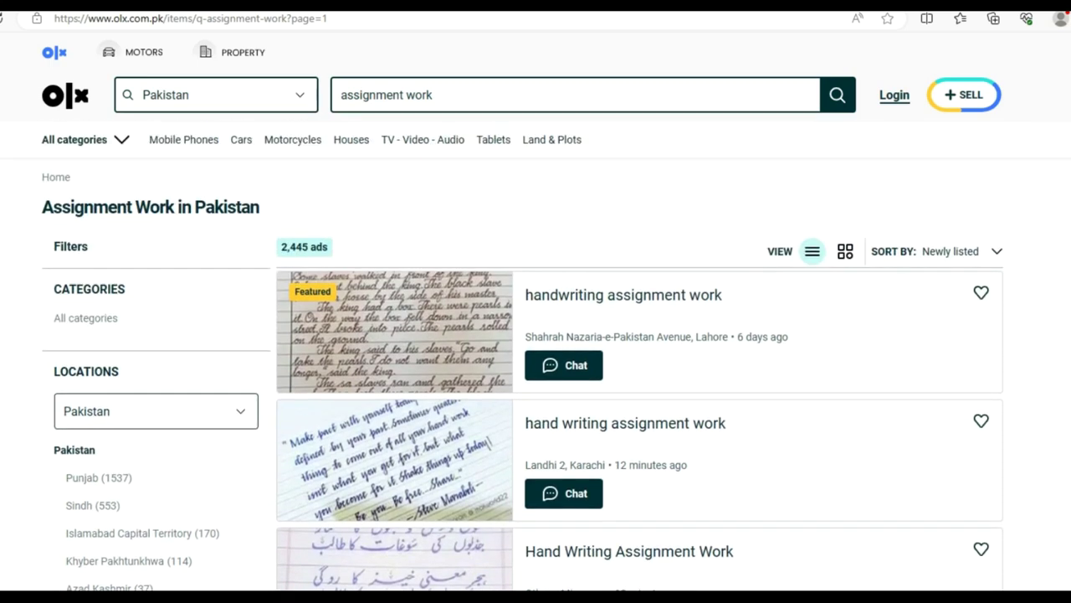
Start selling on OLX and sign in by continuing with the second listed Google account.
{"action": "left_click", "coordinate": [963, 97]}
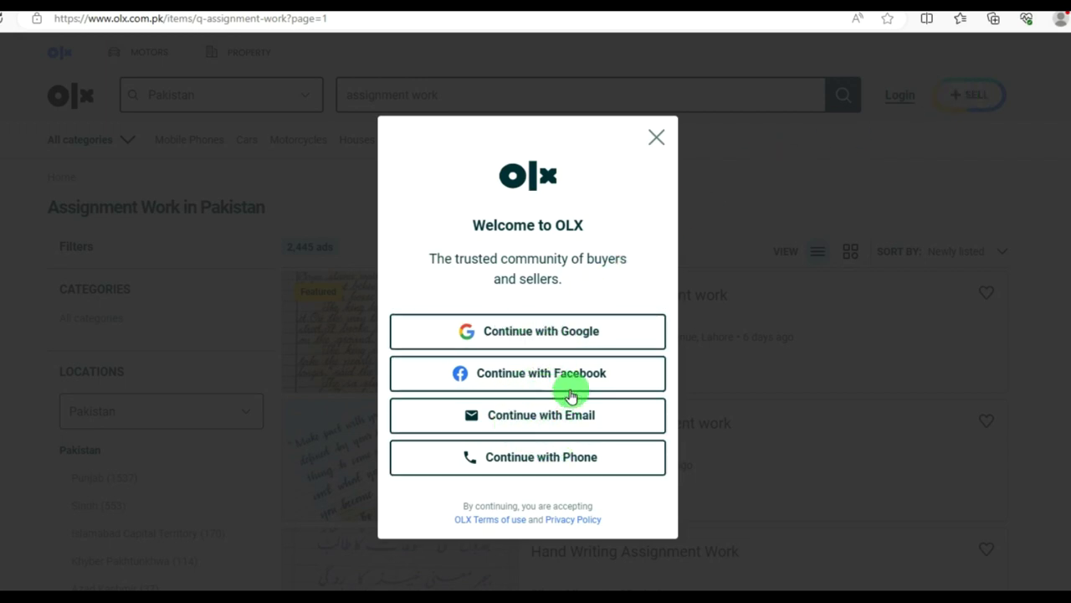
{"action": "left_click", "coordinate": [501, 331]}
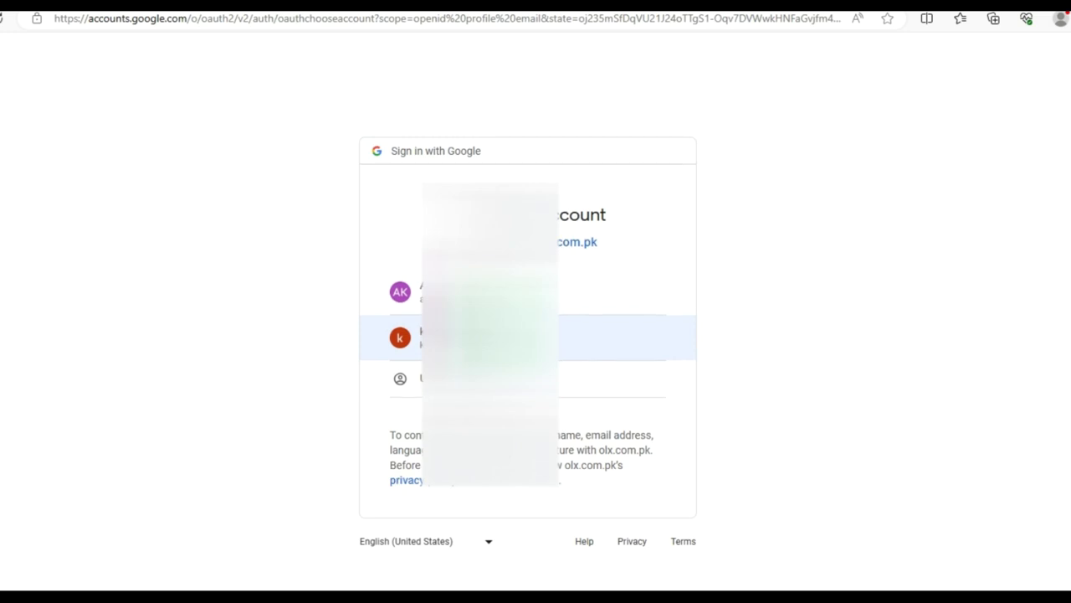
{"action": "left_click", "coordinate": [569, 337]}
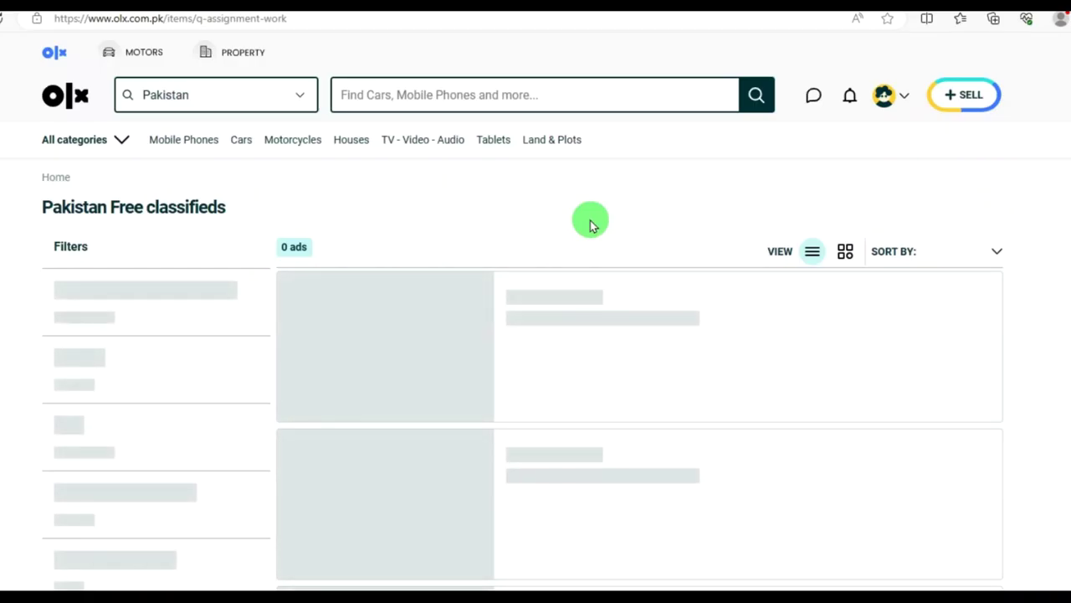
Open the signed-in account's OLX profile for viewing and editing.
{"action": "scroll", "coordinate": [590, 222], "scroll_direction": "down", "scroll_amount": 1}
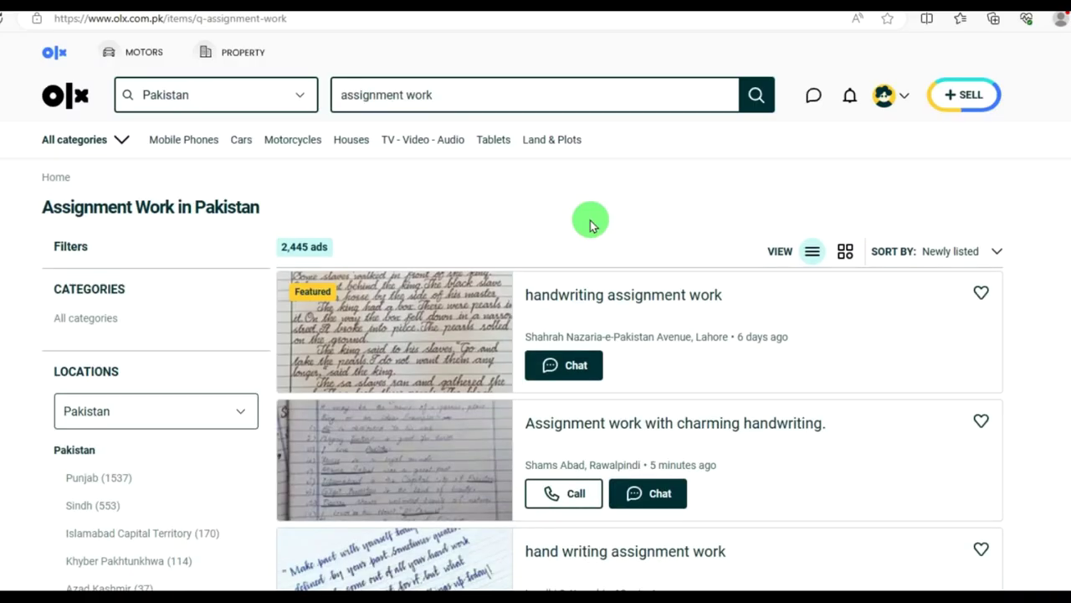
{"action": "left_click", "coordinate": [890, 97]}
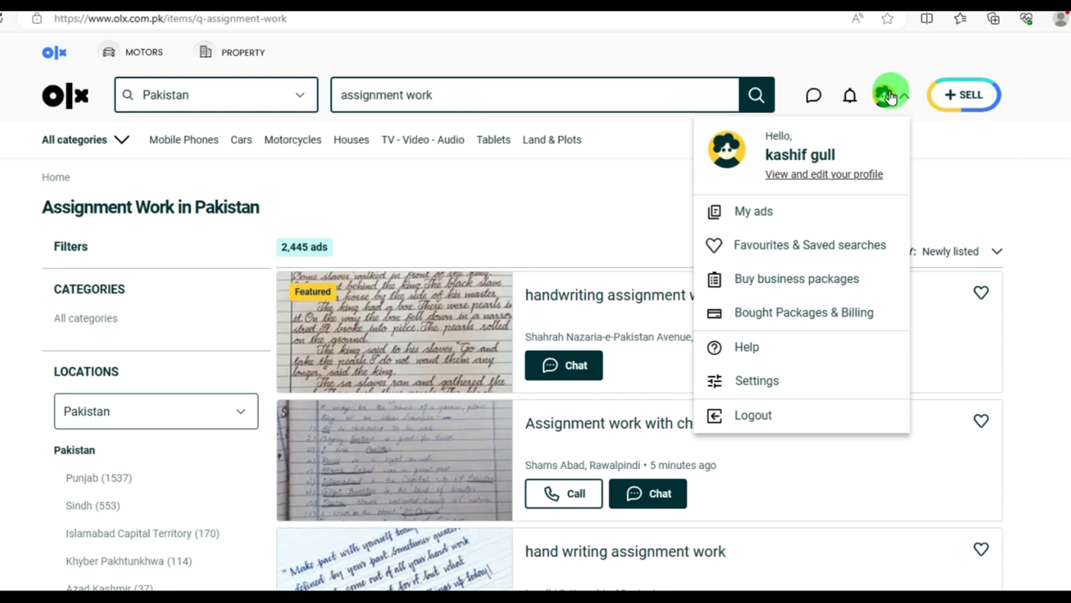
{"action": "left_click", "coordinate": [839, 175]}
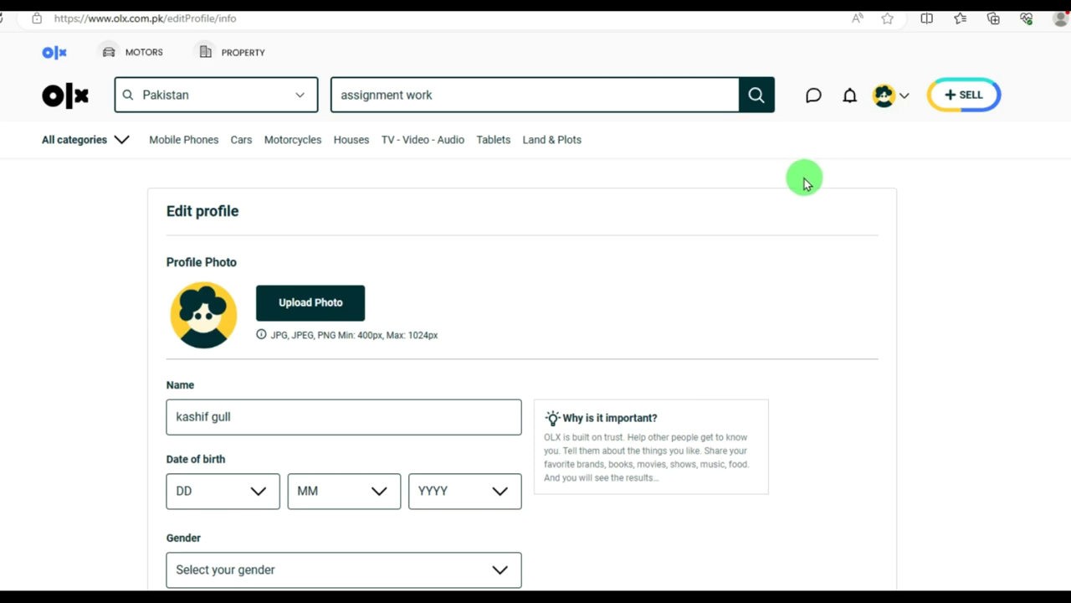
Upload a portrait of the account holder from the Documents folder as the profile photo.
{"action": "left_click", "coordinate": [317, 303]}
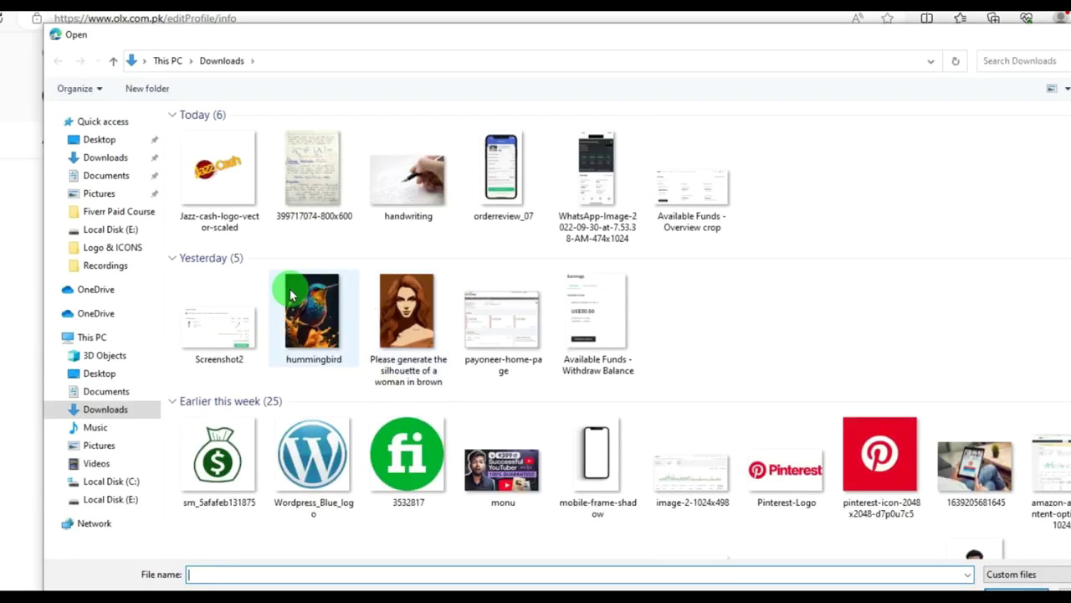
{"action": "left_click", "coordinate": [100, 175]}
{"action": "key", "text": "Escape"}
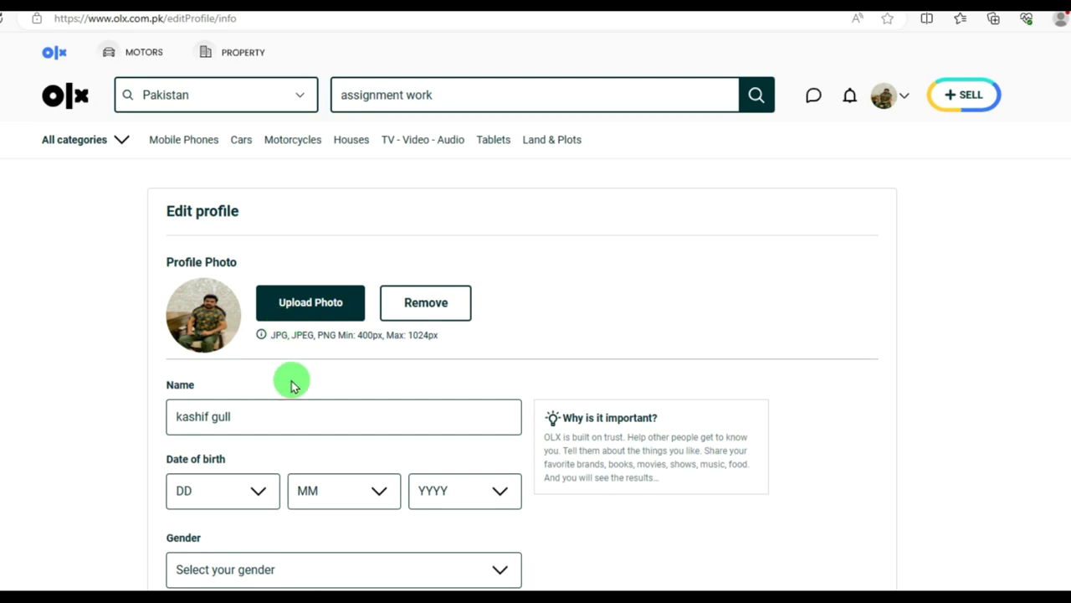
Fill in the date of birth on the profile and set the gender to Male.
{"action": "left_click", "coordinate": [262, 494]}
{"action": "left_click", "coordinate": [201, 566]}
{"action": "left_click", "coordinate": [354, 500]}
{"action": "left_click", "coordinate": [315, 560]}
{"action": "left_click", "coordinate": [447, 502]}
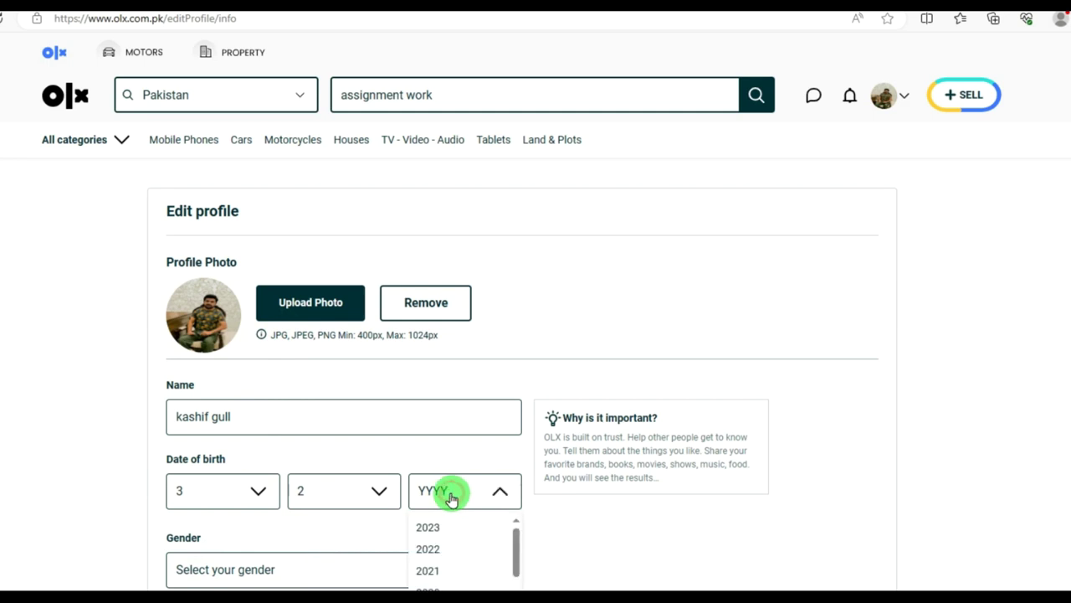
{"action": "left_click", "coordinate": [438, 545]}
{"action": "scroll", "coordinate": [361, 319], "scroll_direction": "down", "scroll_amount": 3}
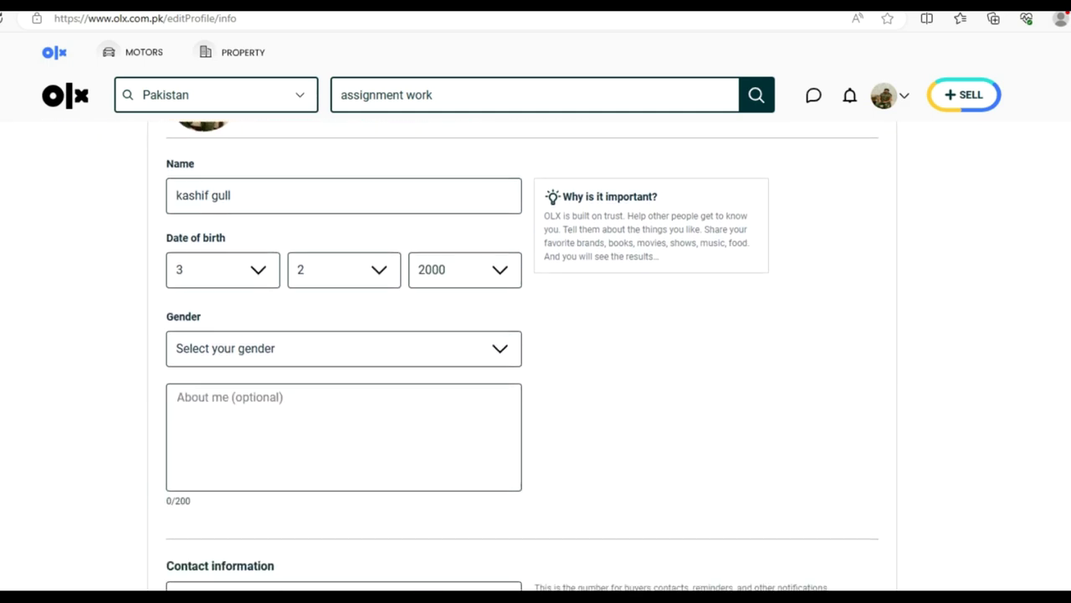
{"action": "left_click", "coordinate": [256, 325]}
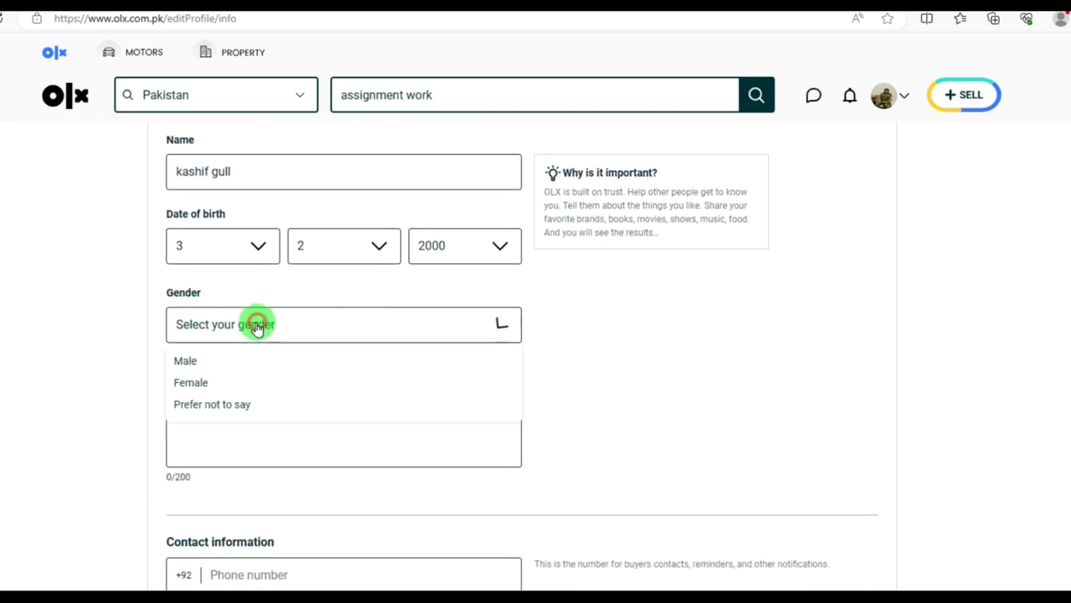
{"action": "left_click", "coordinate": [186, 365]}
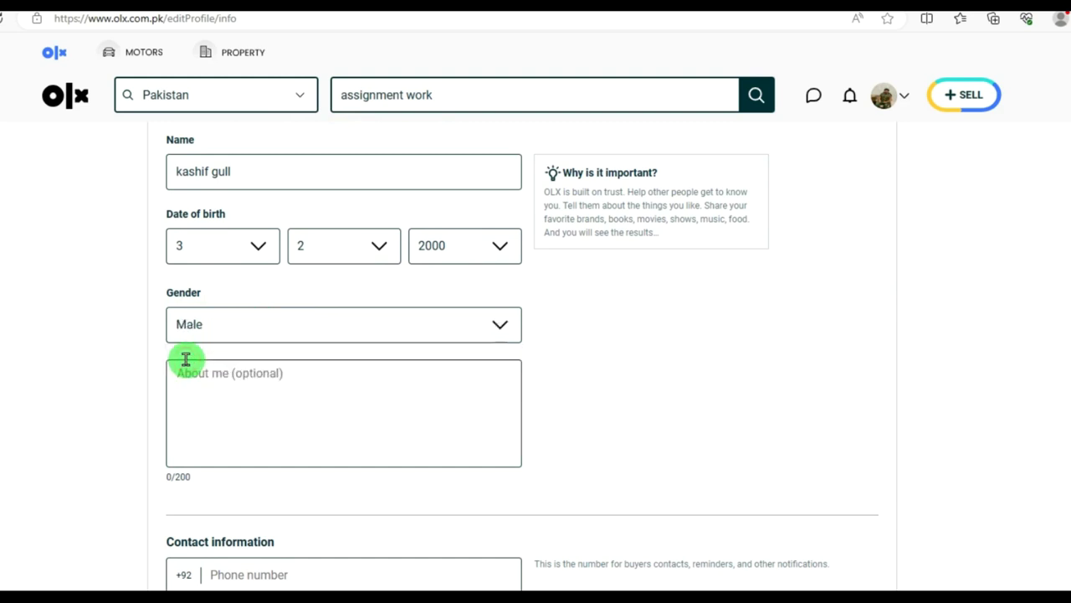
Enter "I am professional in assignment writing work" as the About me text and save the profile changes.
{"action": "left_click", "coordinate": [296, 388]}
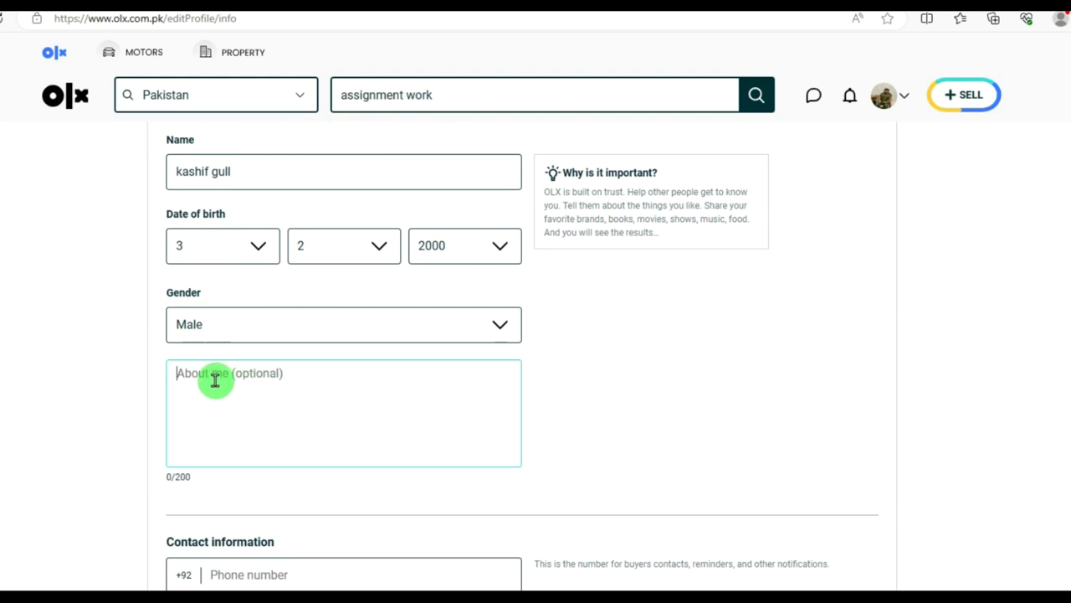
{"action": "type", "text": "I am professional in assignment writing work"}
{"action": "scroll", "coordinate": [850, 371], "scroll_direction": "down", "scroll_amount": 3}
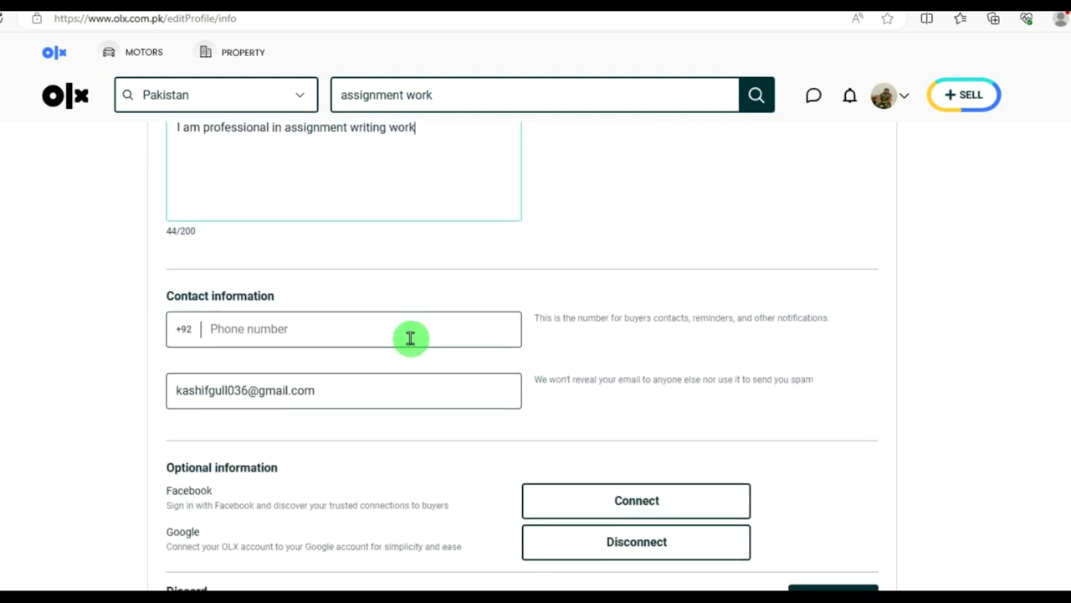
{"action": "left_click", "coordinate": [360, 337]}
{"action": "scroll", "coordinate": [393, 348], "scroll_direction": "down", "scroll_amount": 2}
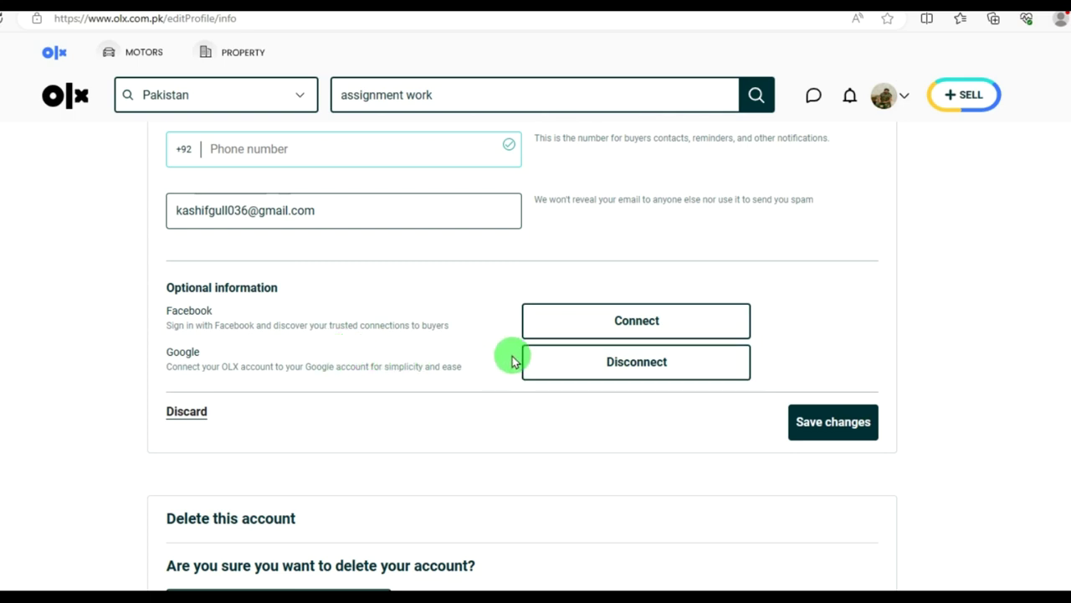
{"action": "left_click", "coordinate": [826, 421]}
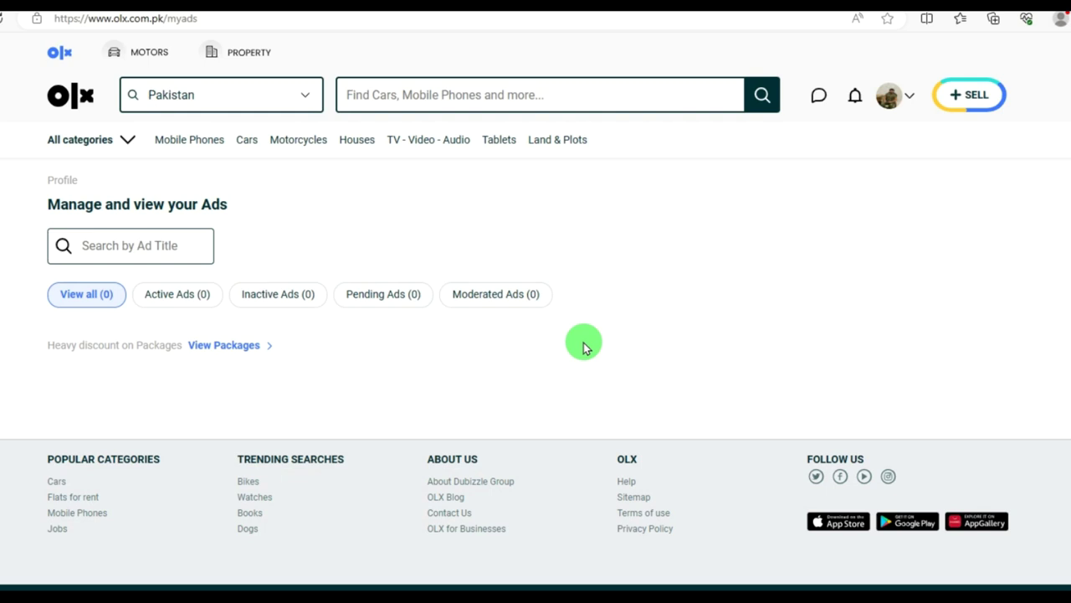
Start posting a new ad in the Education subcategory of Jobs.
{"action": "left_click", "coordinate": [971, 97]}
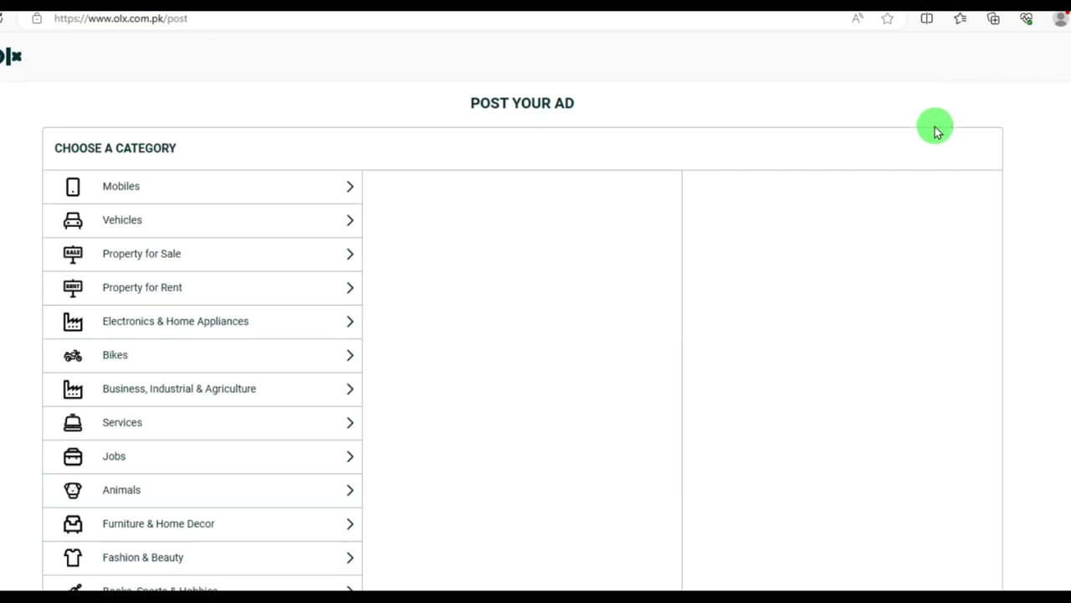
{"action": "left_click_drag", "start_coordinate": [52, 149], "coordinate": [191, 148]}
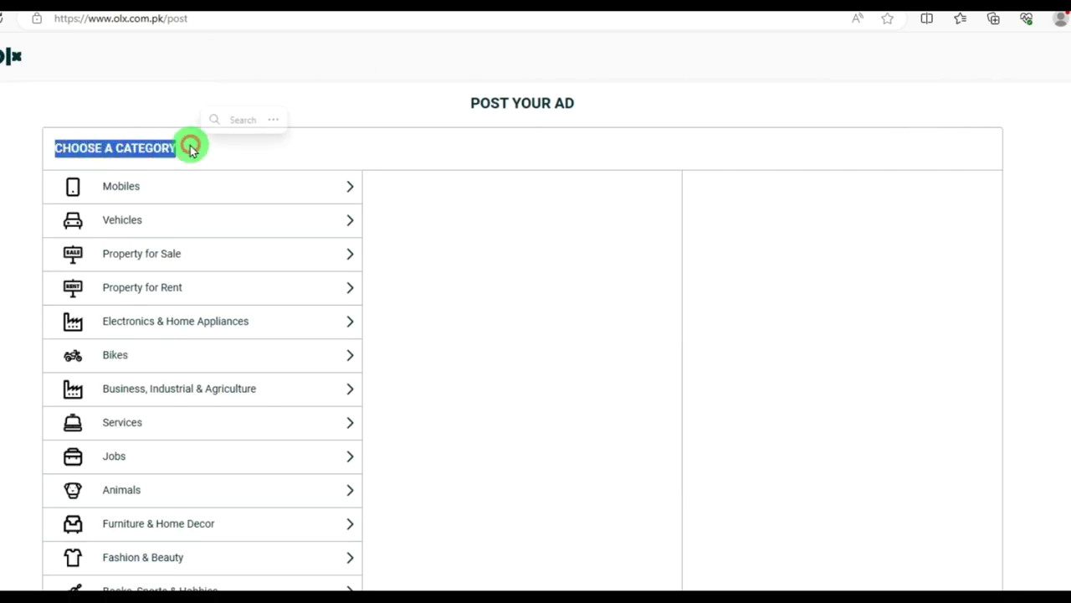
{"action": "left_click", "coordinate": [190, 146]}
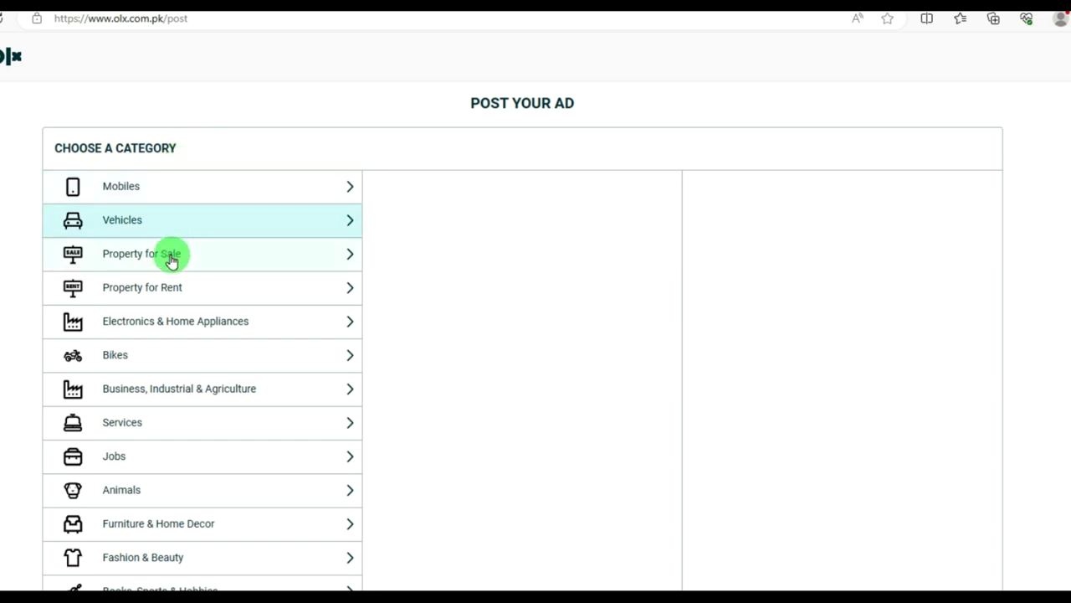
{"action": "left_click", "coordinate": [148, 462]}
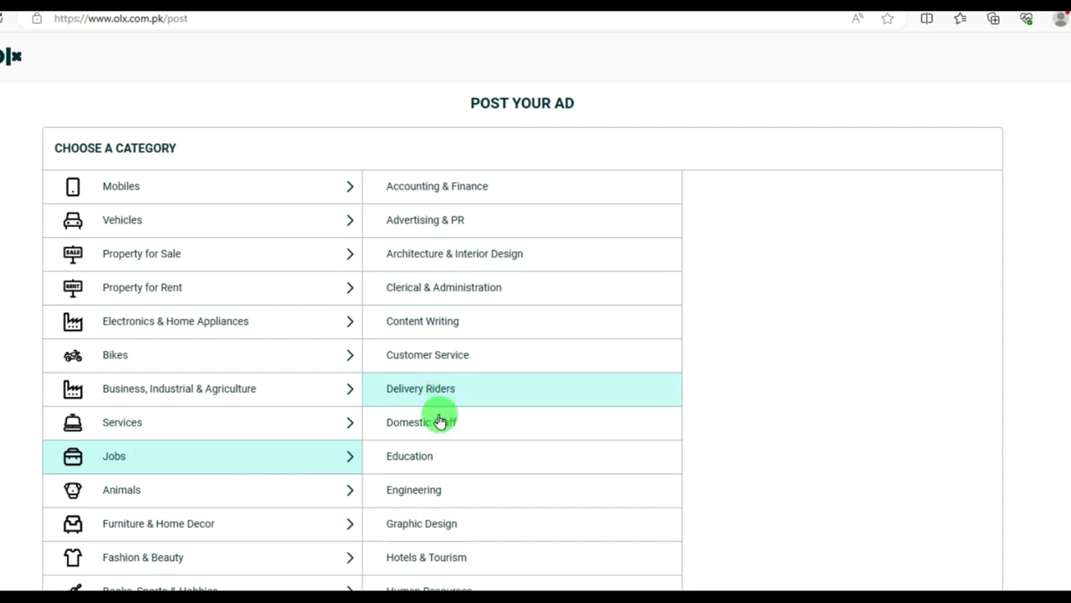
{"action": "left_click", "coordinate": [419, 462]}
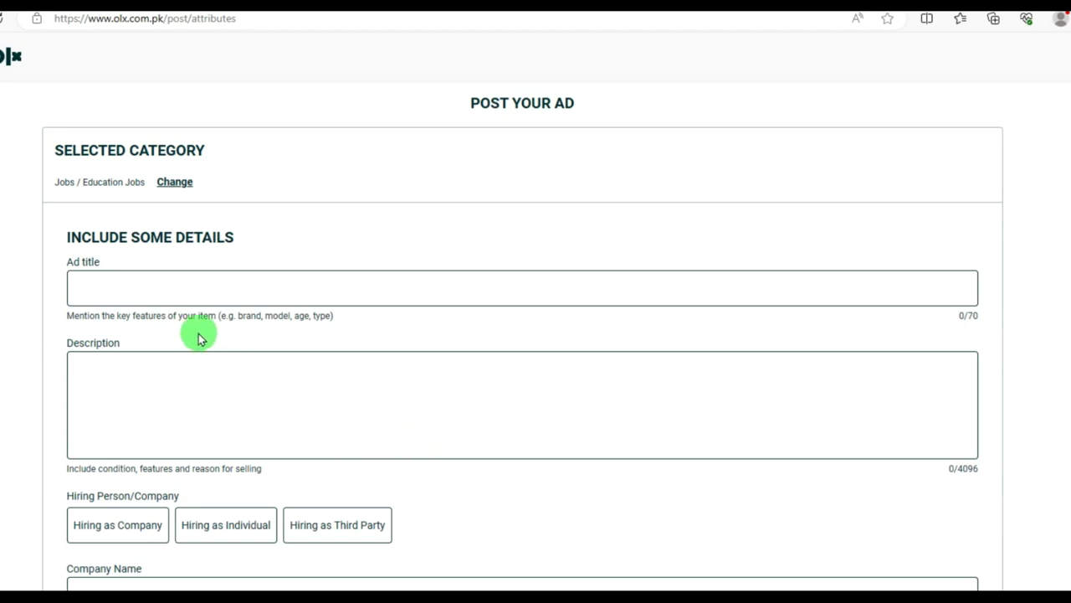
Title the ad "I will do hand witting assignment job for you" and paste the prepared handwritten assignments text as its description.
{"action": "left_click", "coordinate": [154, 290]}
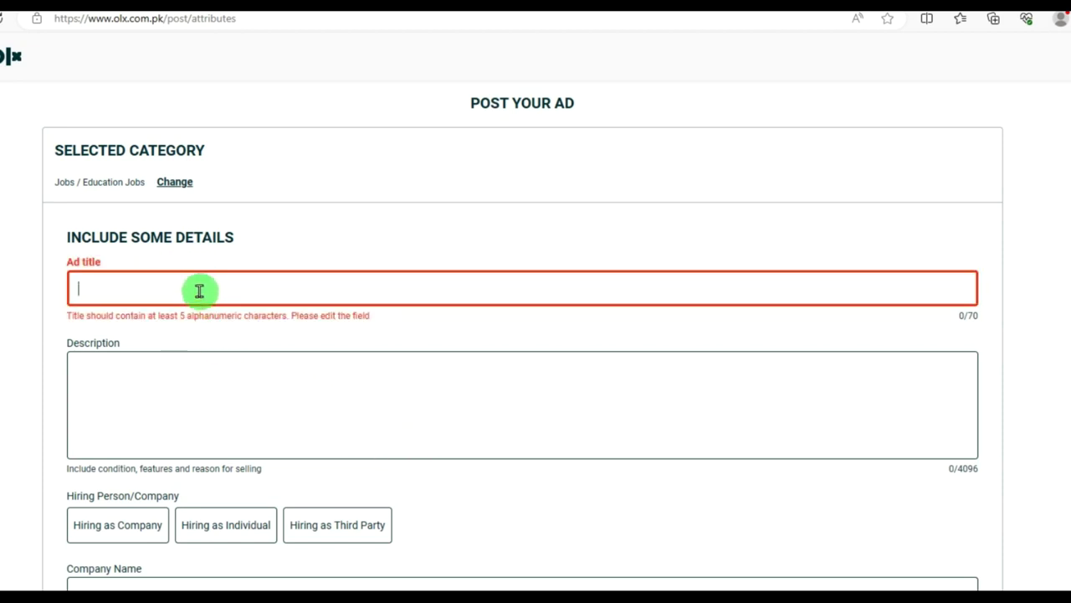
{"action": "type", "text": "I will do hand witting assignment job for you"}
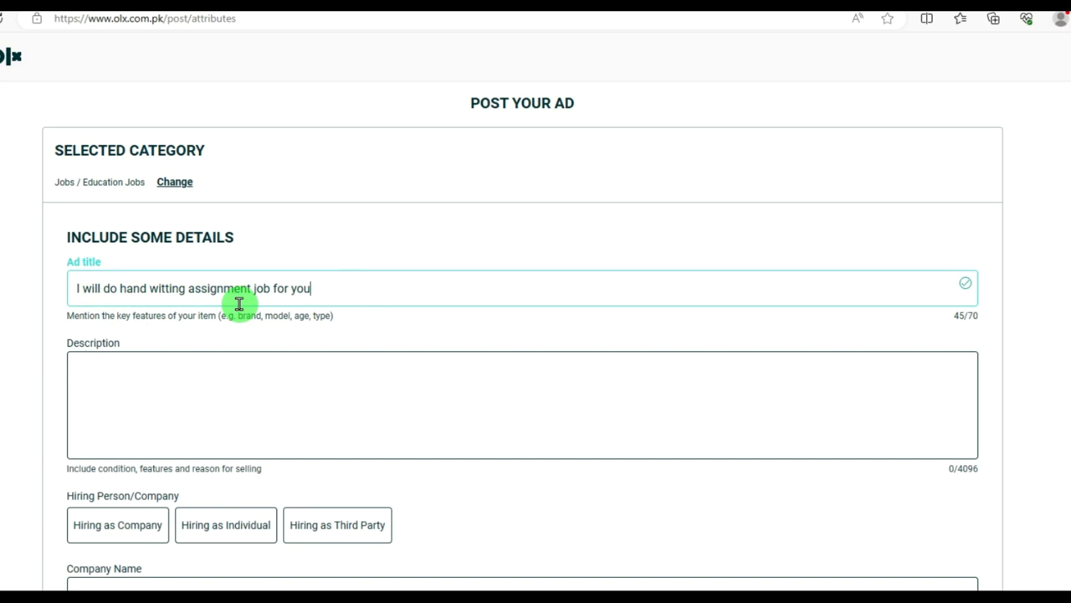
{"action": "left_click", "coordinate": [230, 371]}
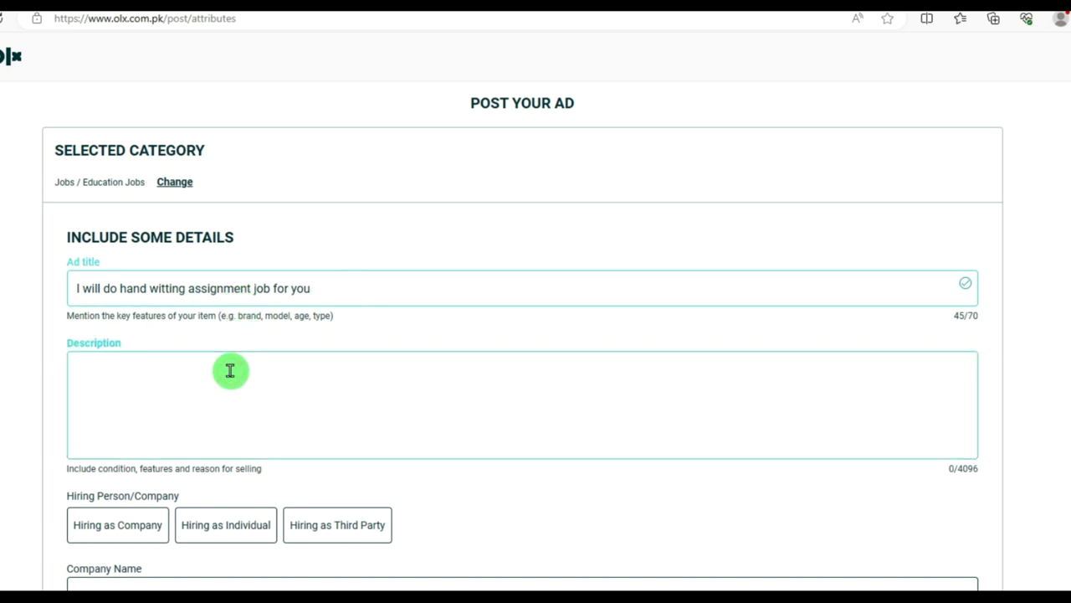
{"action": "key", "text": "ctrl+v"}
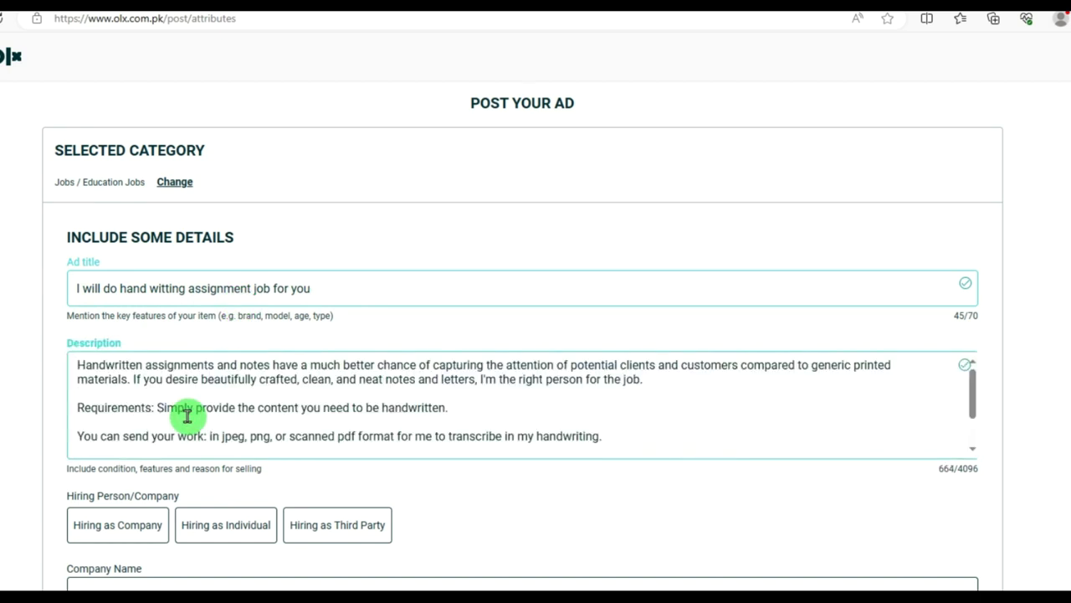
{"action": "left_click", "coordinate": [271, 389]}
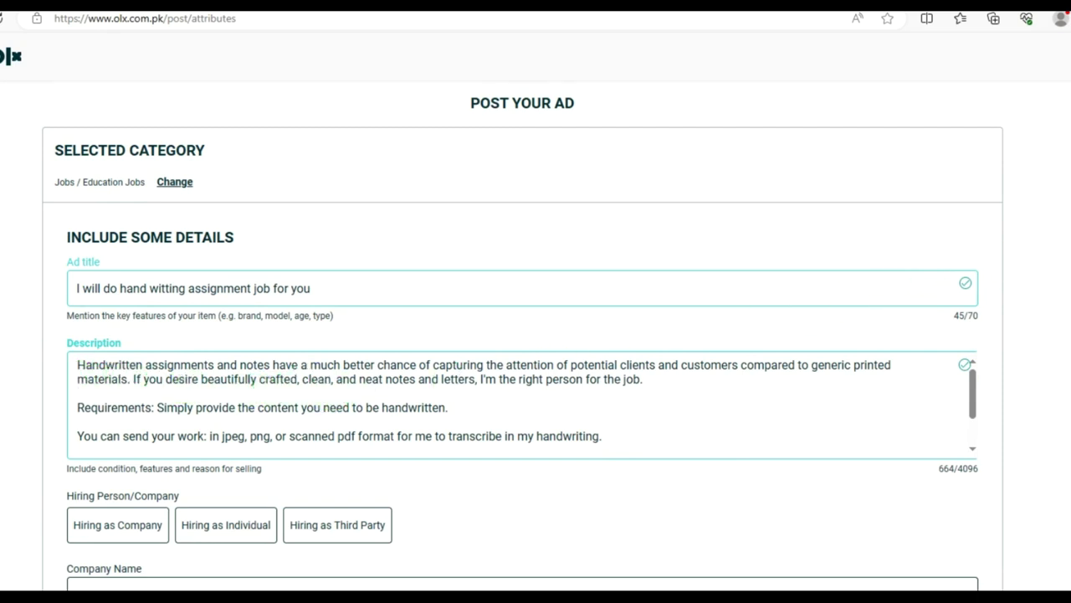
Set the ad to Hiring as Individual, with company name IT Training and ad type Job Wanted.
{"action": "scroll", "coordinate": [536, 334], "scroll_direction": "down", "scroll_amount": 3}
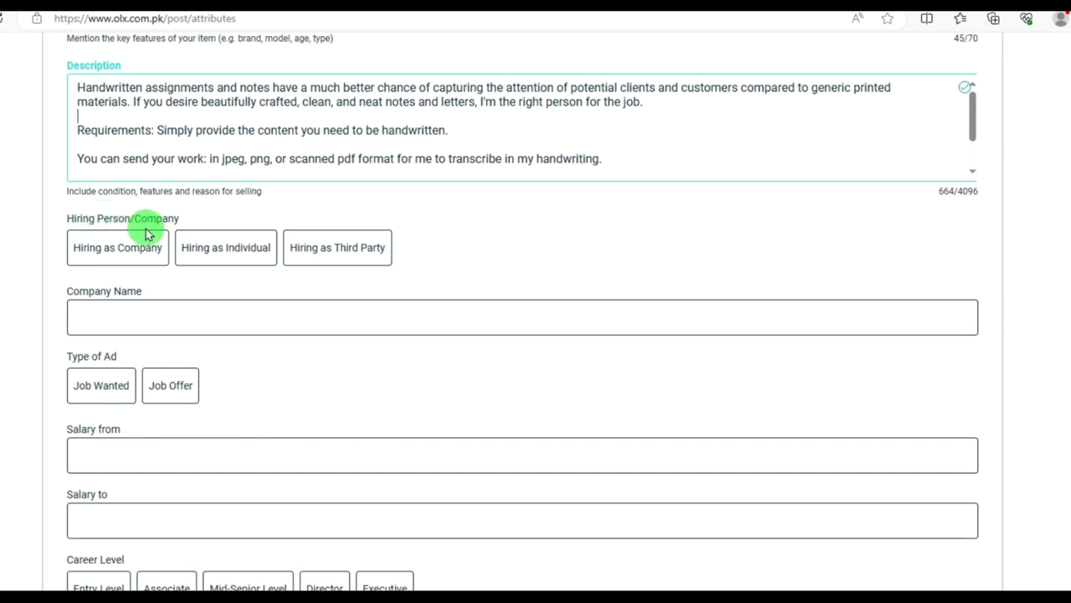
{"action": "left_click", "coordinate": [212, 247]}
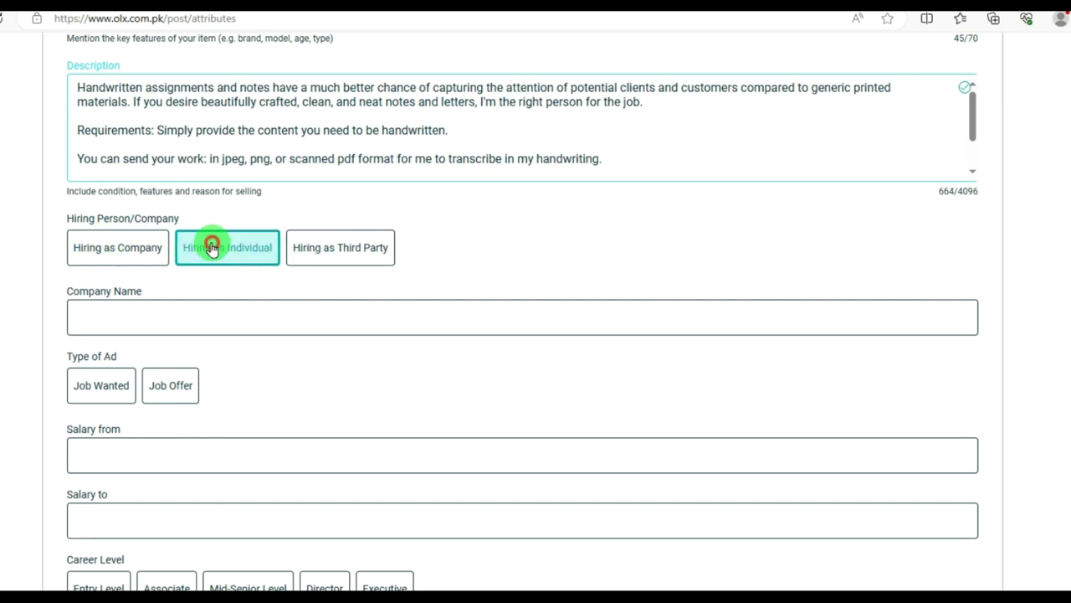
{"action": "left_click", "coordinate": [178, 317]}
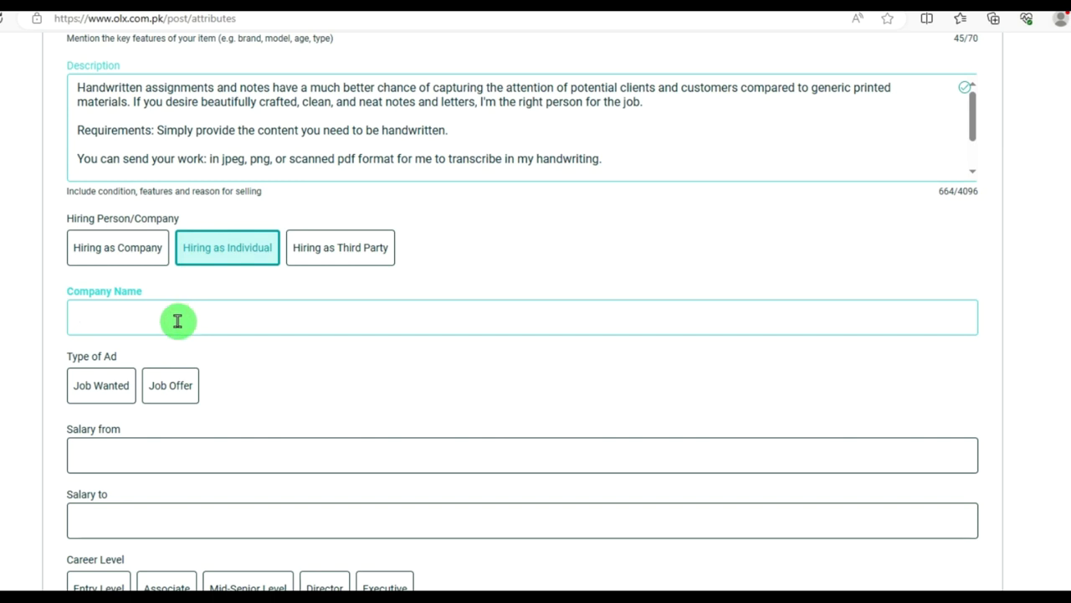
{"action": "type", "text": "IT Training"}
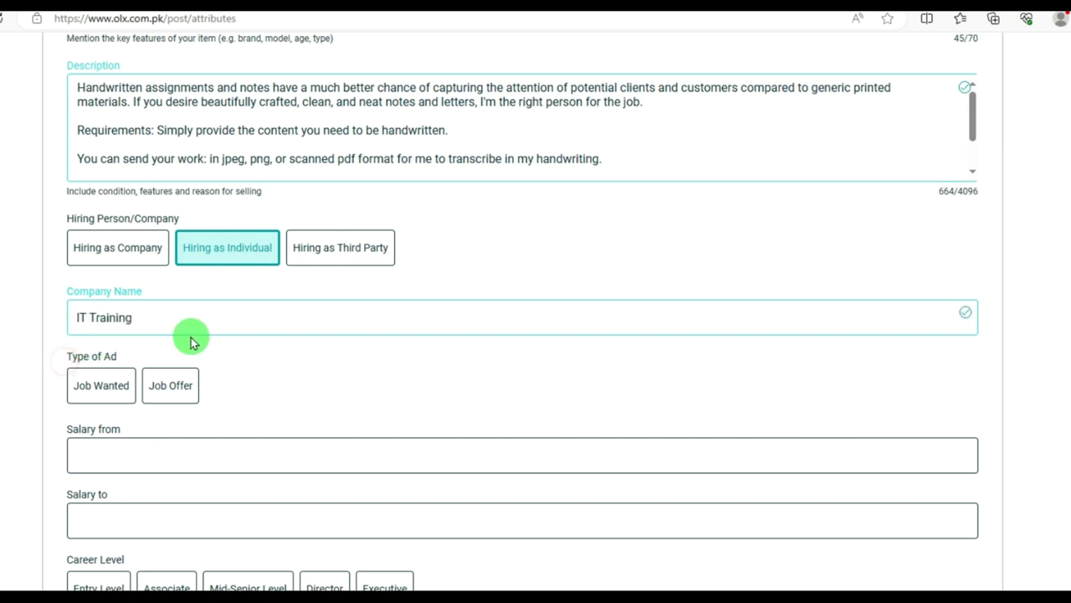
{"action": "left_click_drag", "start_coordinate": [67, 354], "coordinate": [125, 354]}
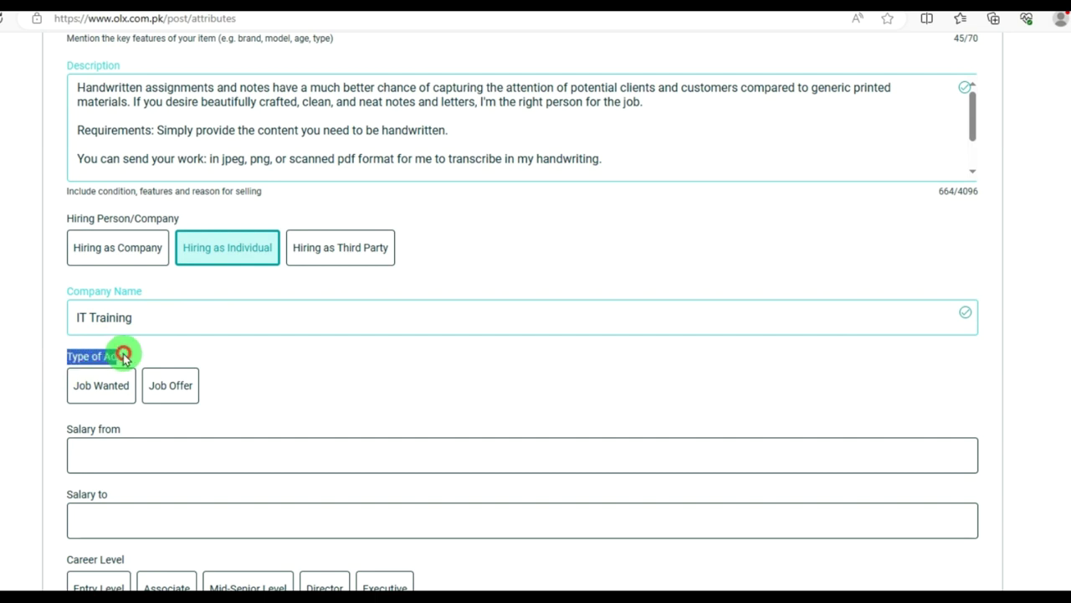
{"action": "left_click", "coordinate": [161, 358]}
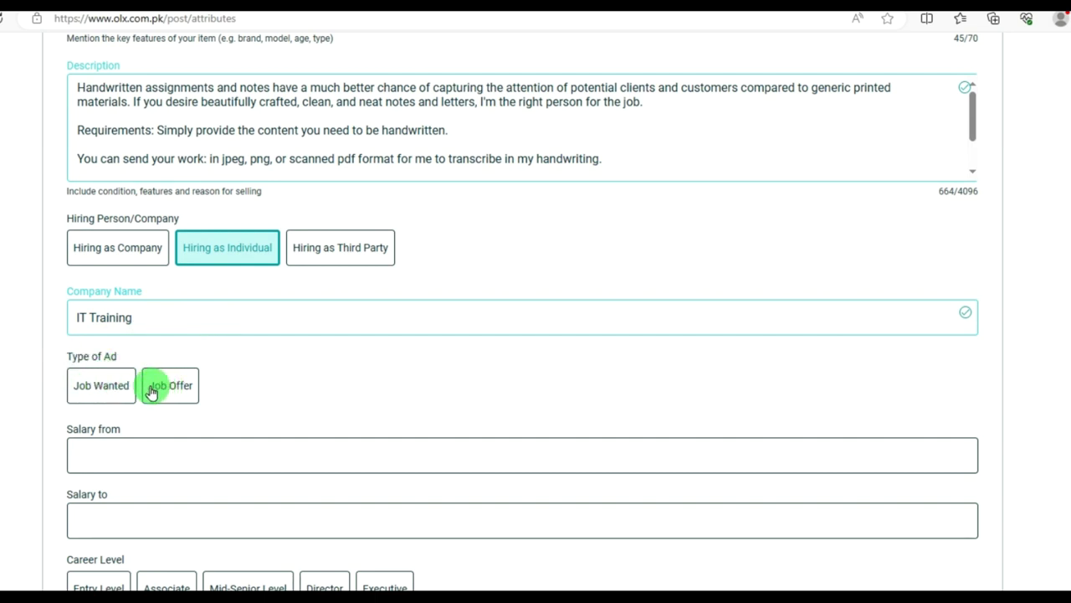
{"action": "left_click", "coordinate": [96, 395]}
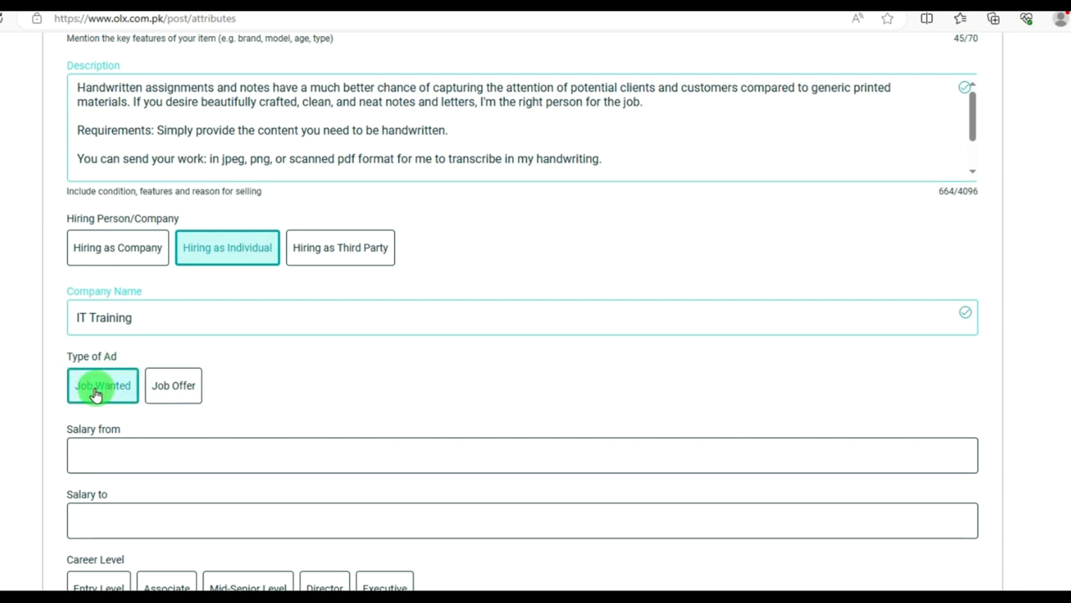
Set the ad's salary range from 1500 to 2000.
{"action": "left_click", "coordinate": [120, 452]}
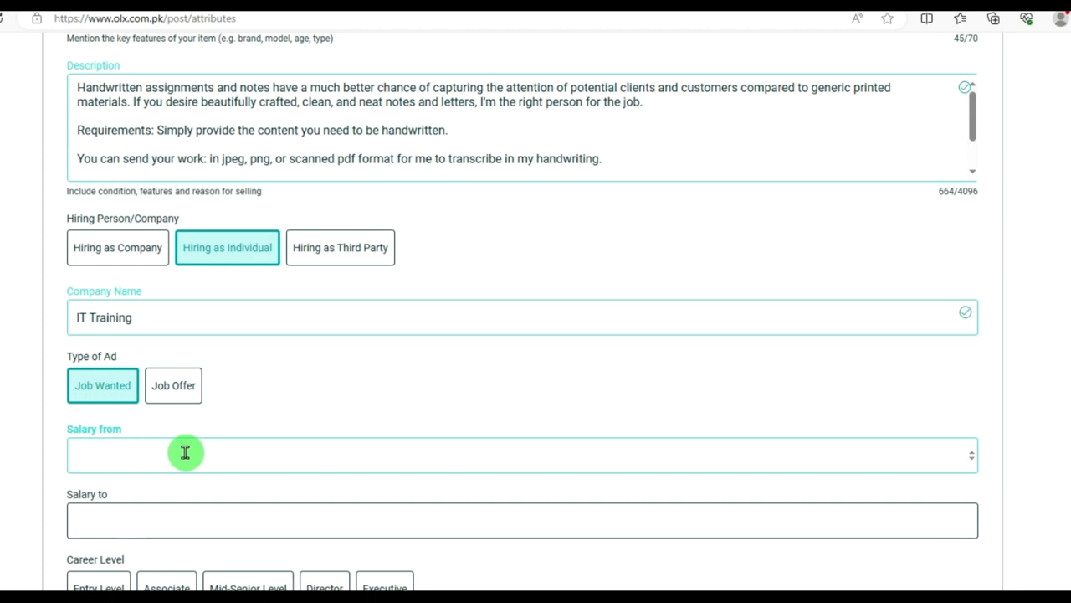
{"action": "type", "text": "1500"}
{"action": "left_click", "coordinate": [181, 529]}
{"action": "type", "text": "2000"}
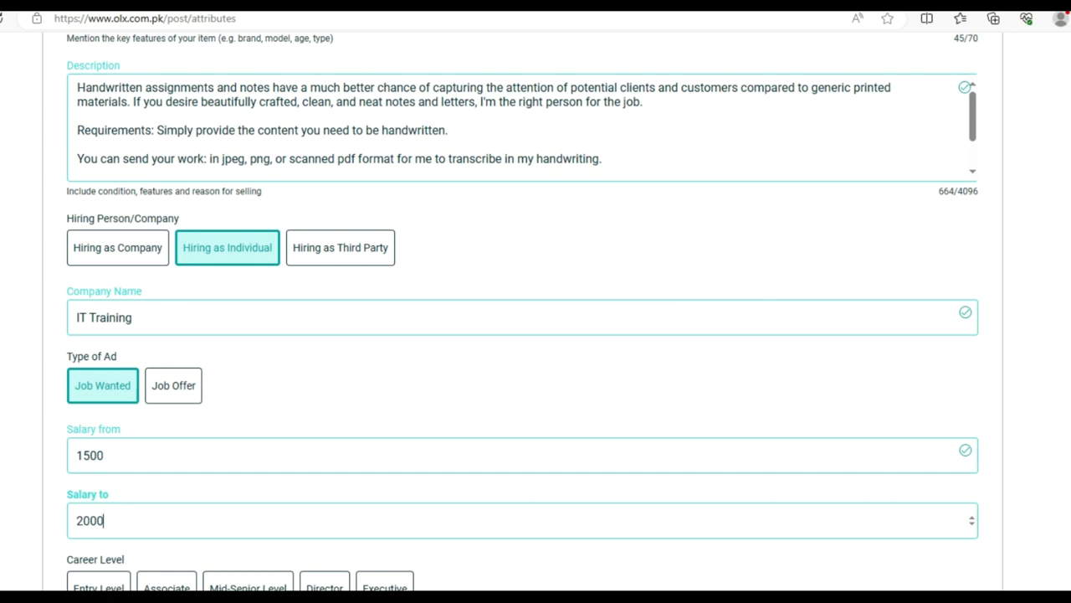
Choose Executive as the career level, Weekly as the salary period and Full-time as the position type.
{"action": "scroll", "coordinate": [636, 342], "scroll_direction": "down", "scroll_amount": 3}
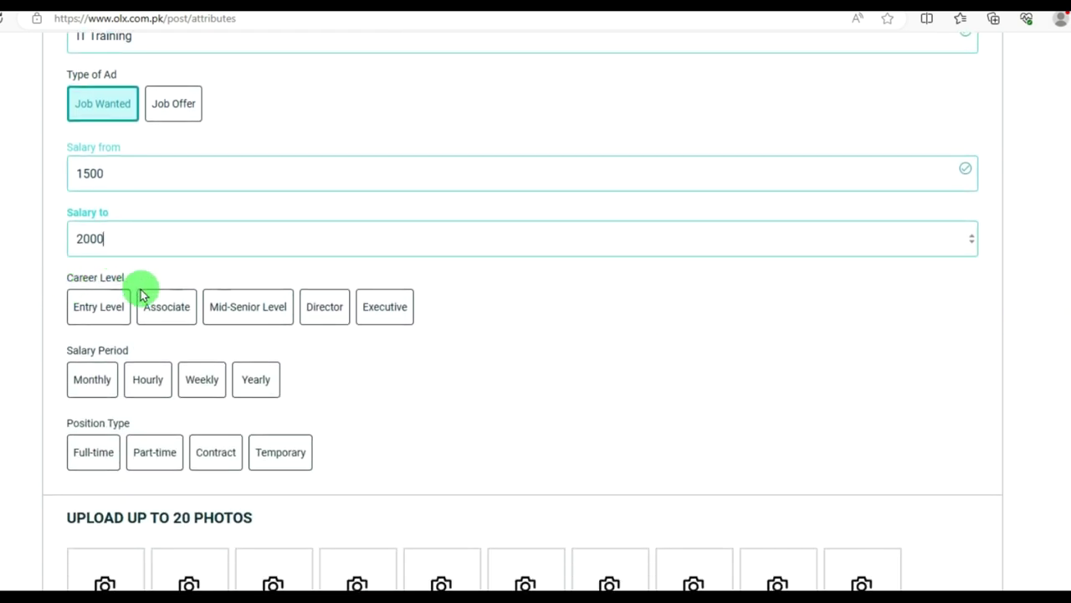
{"action": "left_click", "coordinate": [387, 310]}
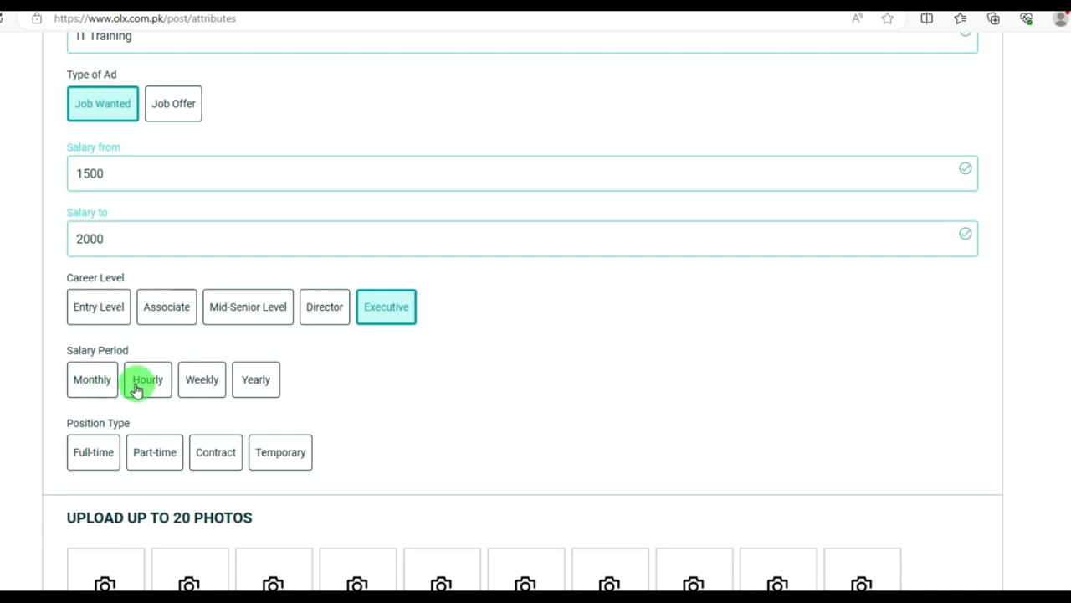
{"action": "left_click", "coordinate": [190, 387]}
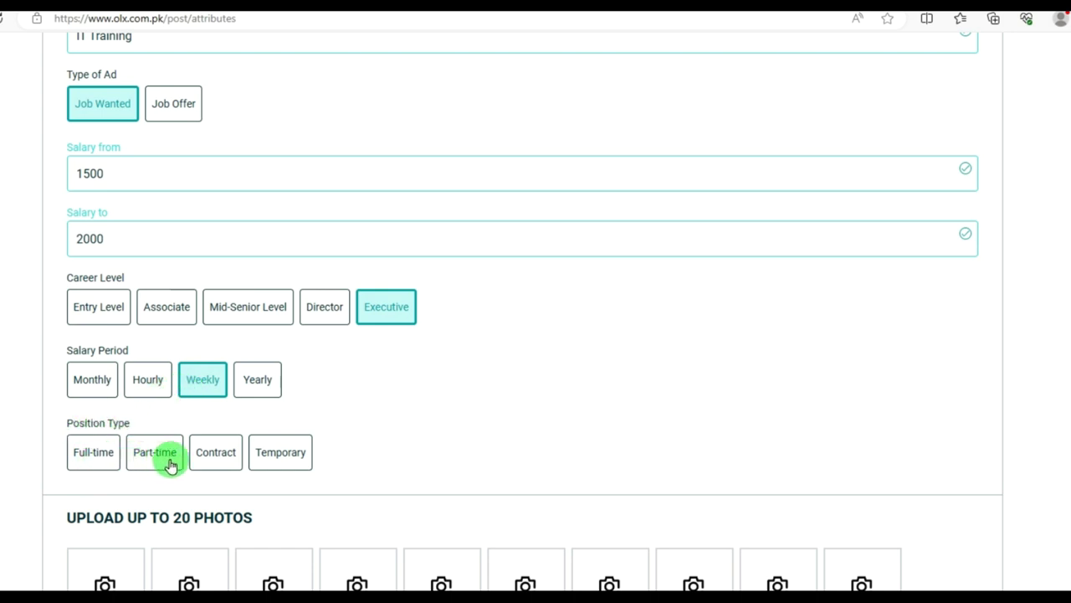
{"action": "left_click", "coordinate": [98, 456]}
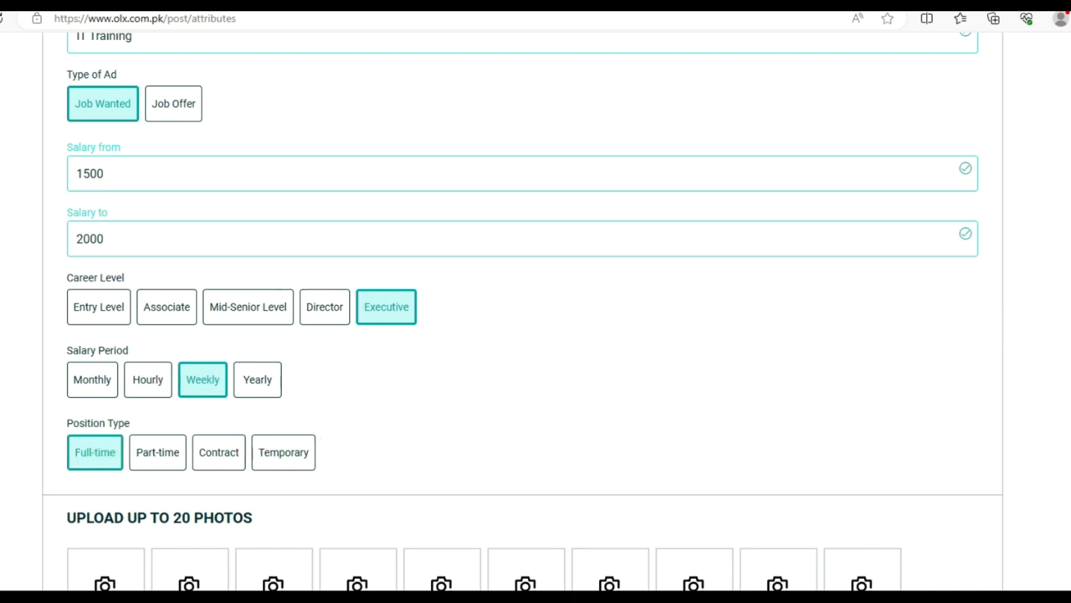
{"action": "scroll", "coordinate": [108, 320], "scroll_direction": "down", "scroll_amount": 3}
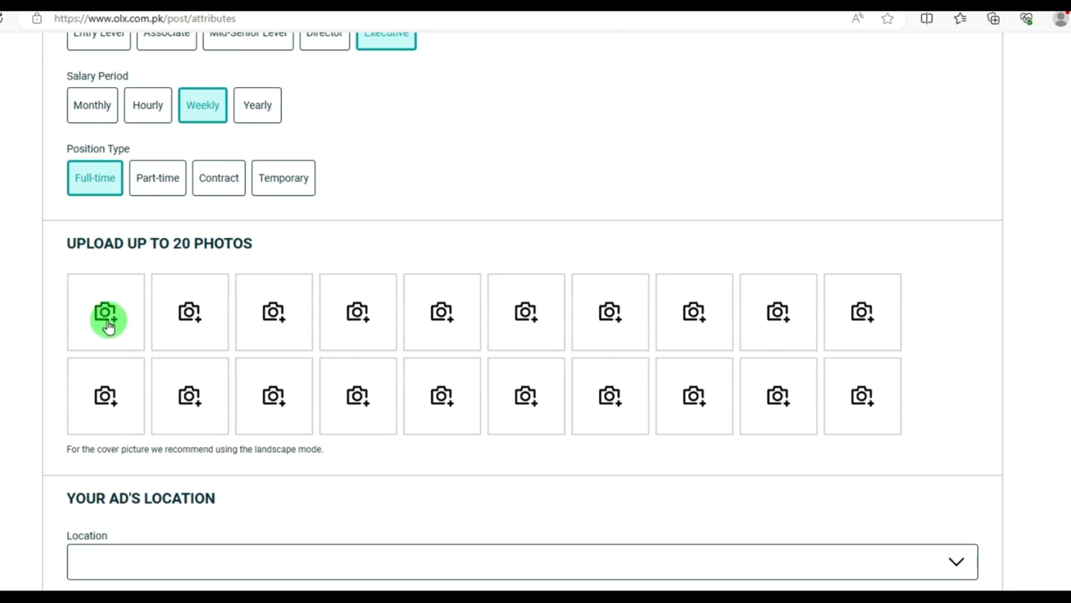
{"action": "left_click", "coordinate": [109, 321]}
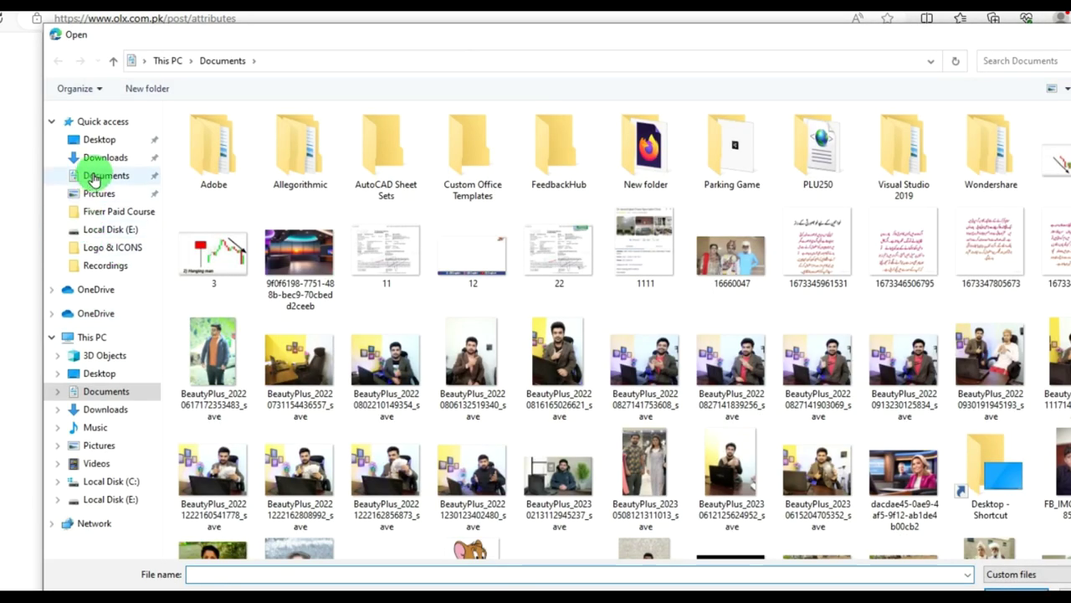
{"action": "left_click", "coordinate": [106, 157]}
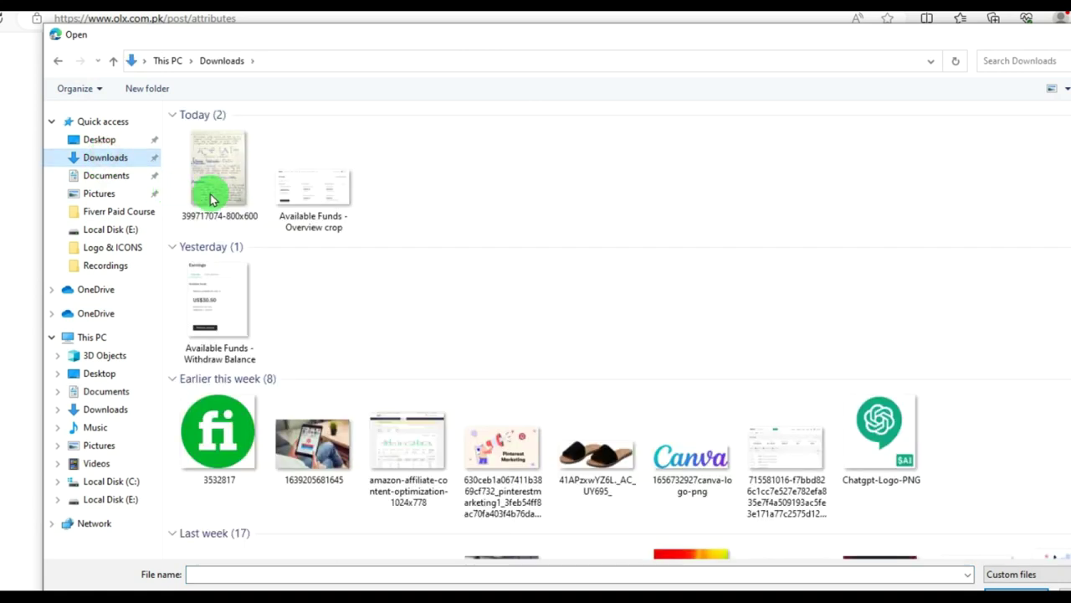
{"action": "double_click", "coordinate": [317, 196]}
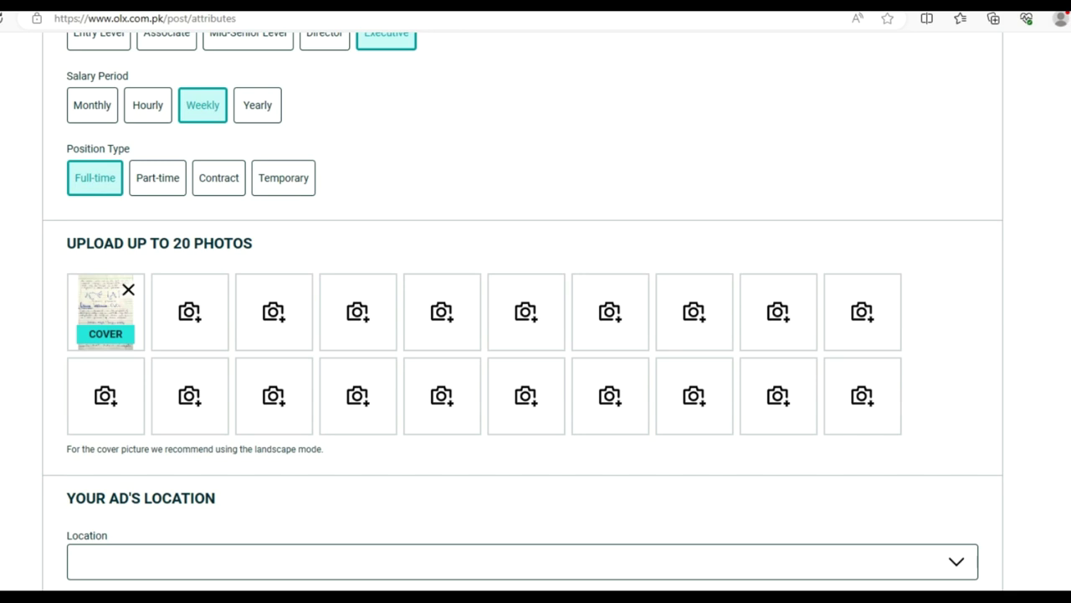
Set the ad's location to Bahawalpur, Punjab and its neighbourhood to Muslim Town.
{"action": "scroll", "coordinate": [517, 360], "scroll_direction": "down", "scroll_amount": 3}
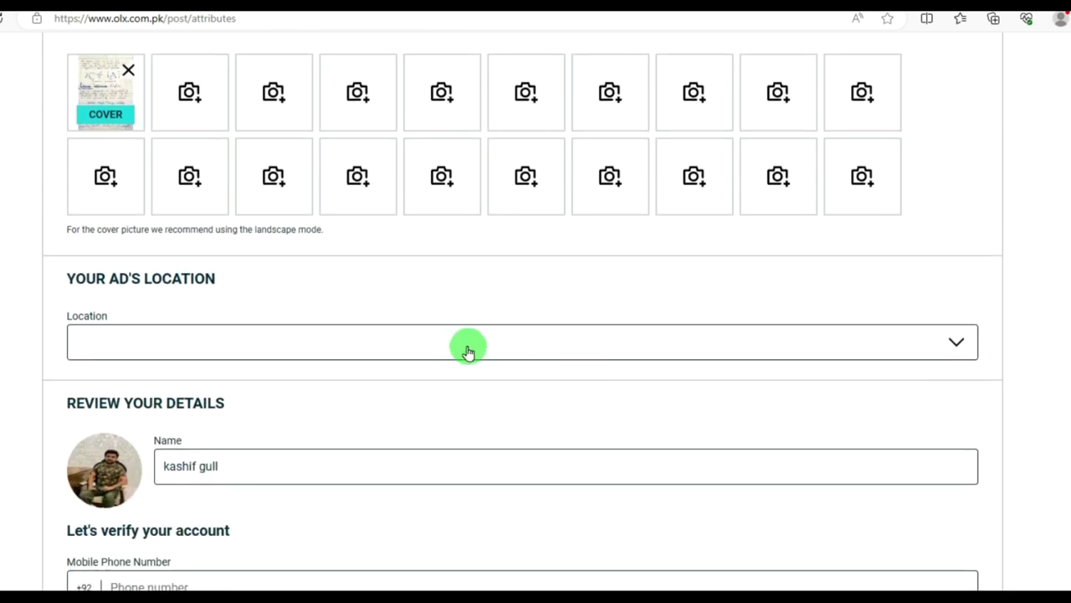
{"action": "left_click", "coordinate": [152, 337]}
{"action": "left_click", "coordinate": [142, 405]}
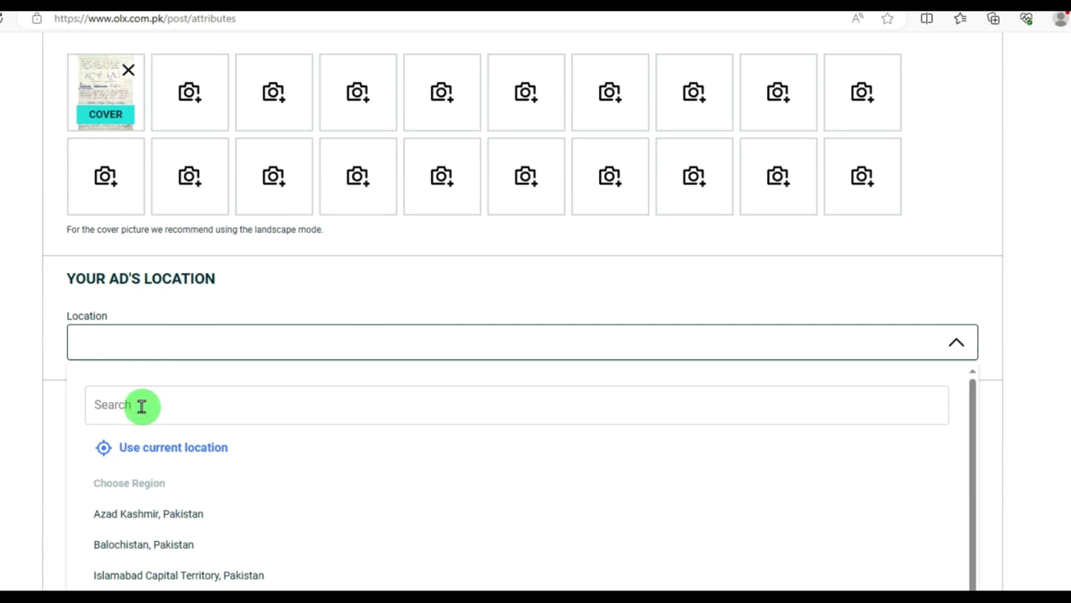
{"action": "type", "text": "bahawal"}
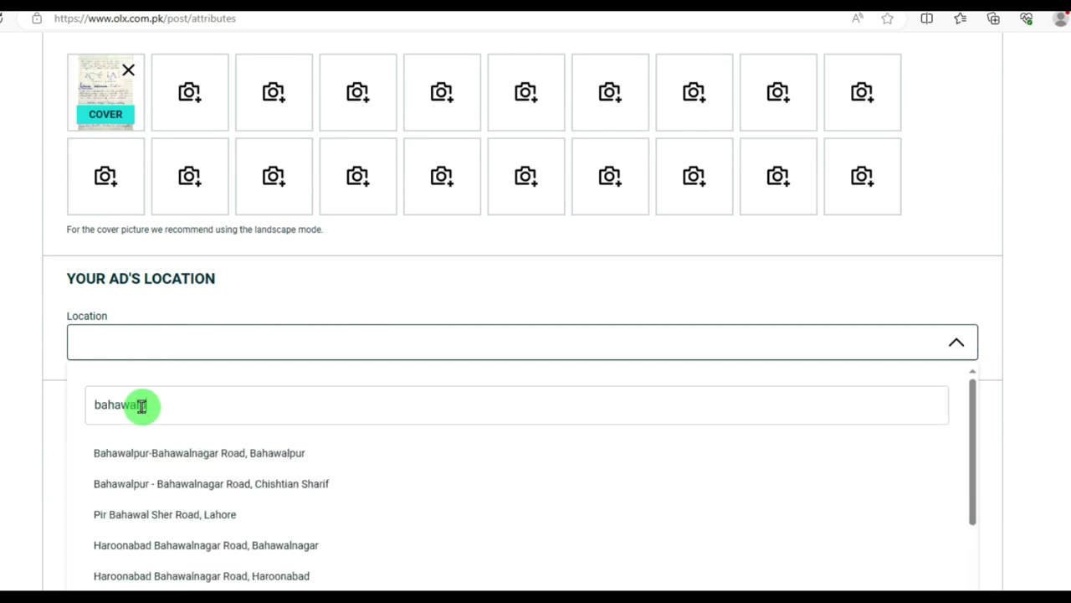
{"action": "type", "text": "pu"}
{"action": "left_click", "coordinate": [134, 453]}
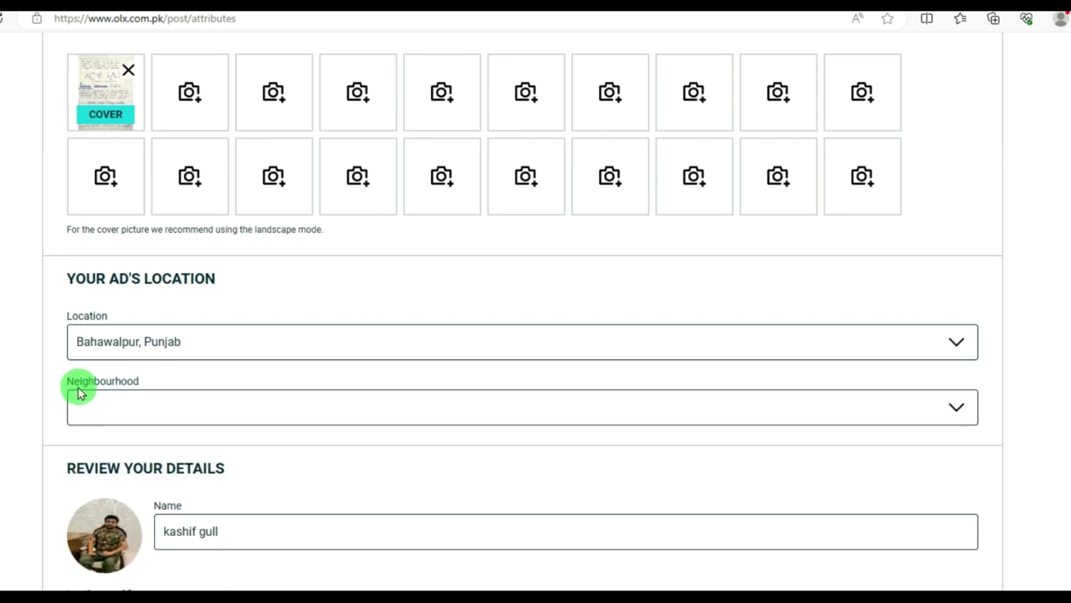
{"action": "left_click", "coordinate": [126, 402]}
{"action": "left_click", "coordinate": [106, 548]}
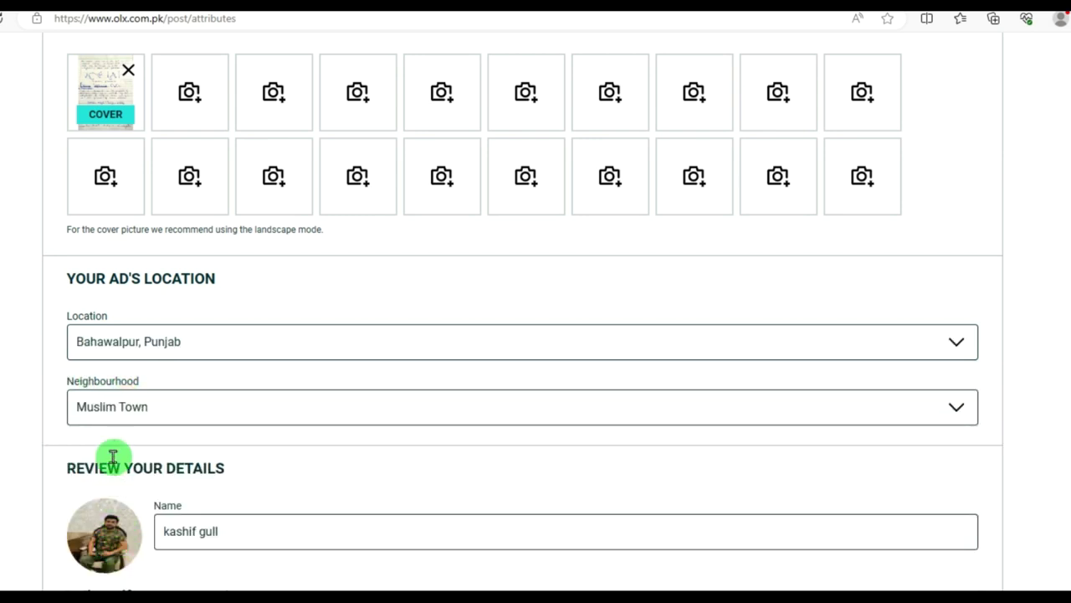
Enter the mobile phone number for account verification and submit it.
{"action": "scroll", "coordinate": [195, 433], "scroll_direction": "down", "scroll_amount": 3}
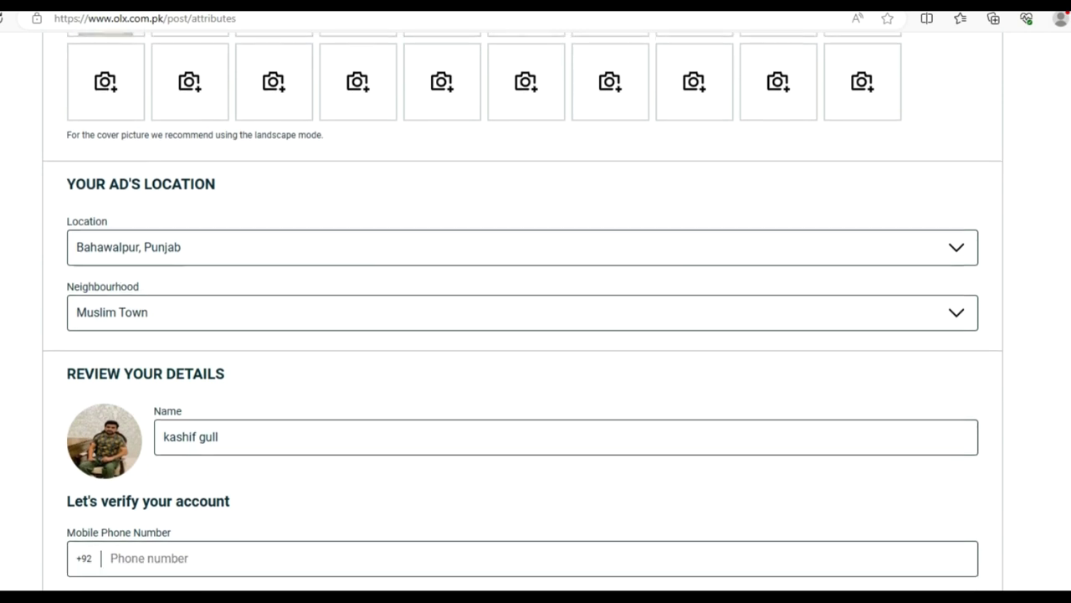
{"action": "left_click", "coordinate": [195, 433]}
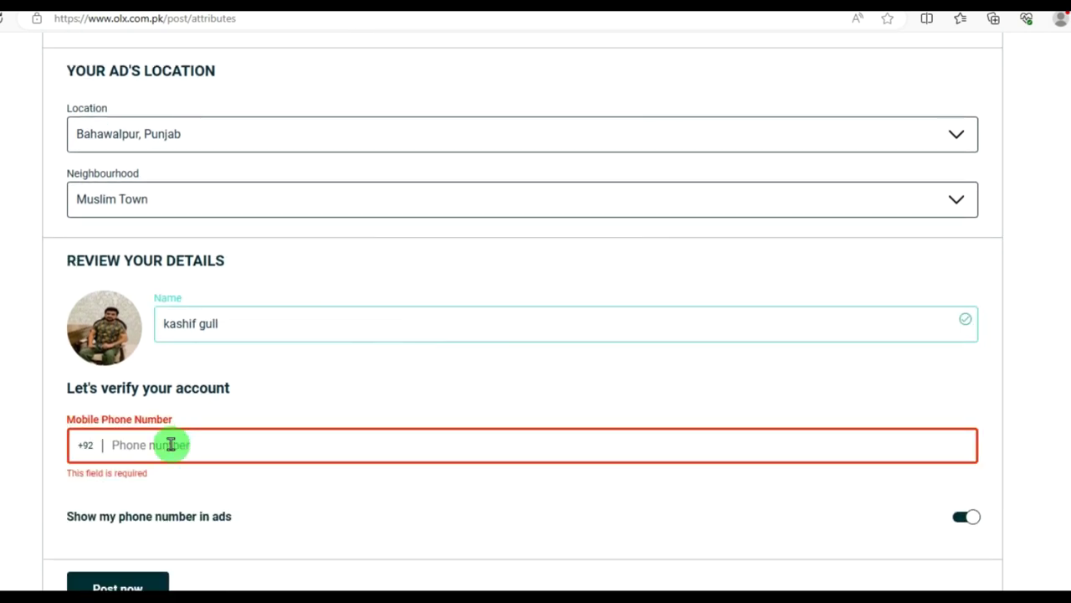
{"action": "left_click", "coordinate": [171, 445]}
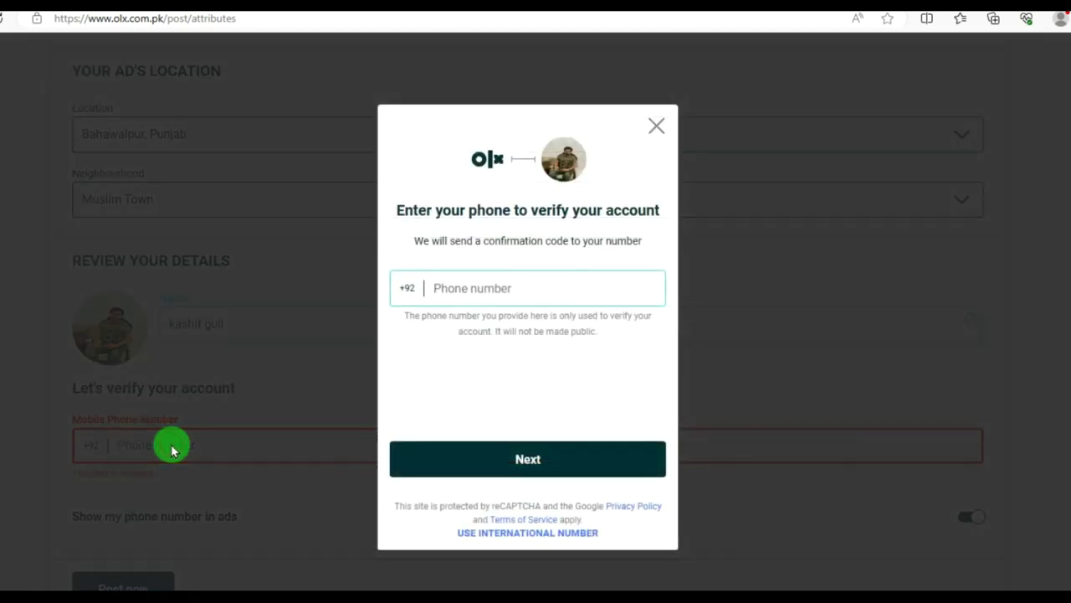
{"action": "left_click", "coordinate": [496, 289]}
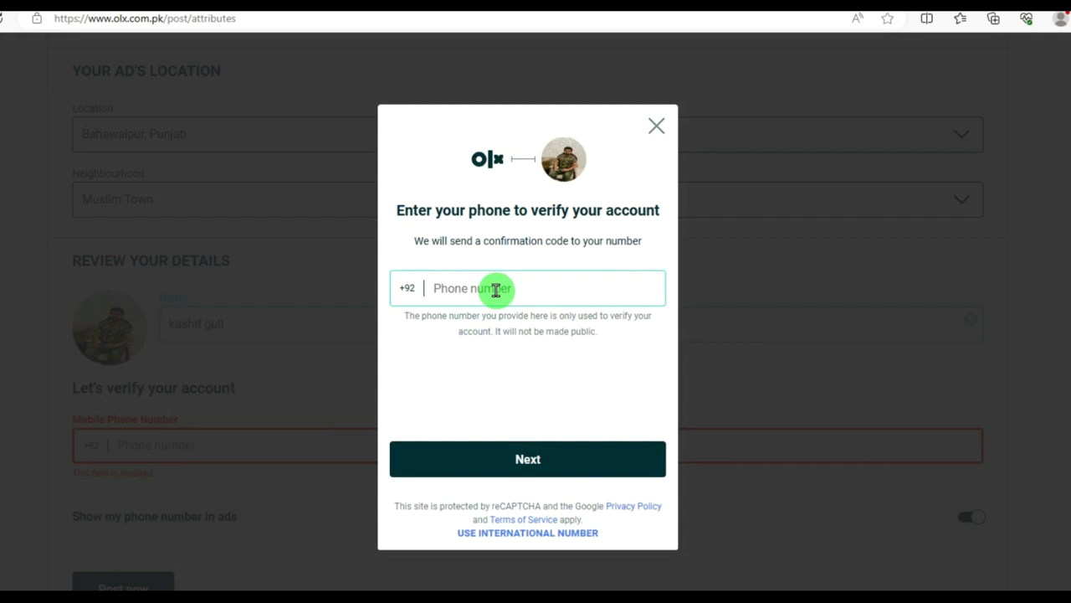
{"action": "type", "text": "34"}
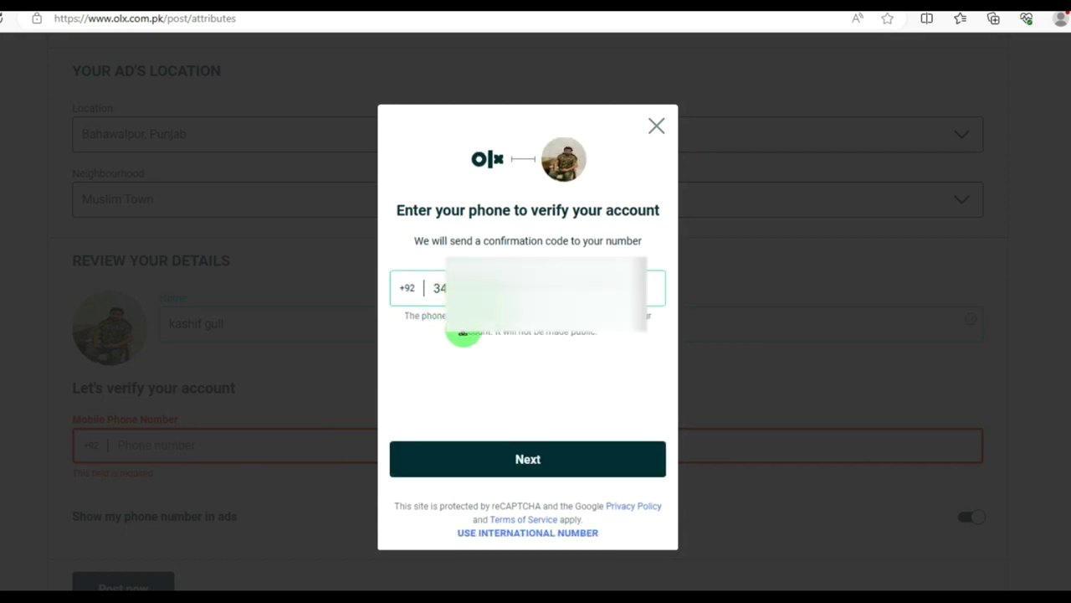
{"action": "left_click", "coordinate": [540, 450]}
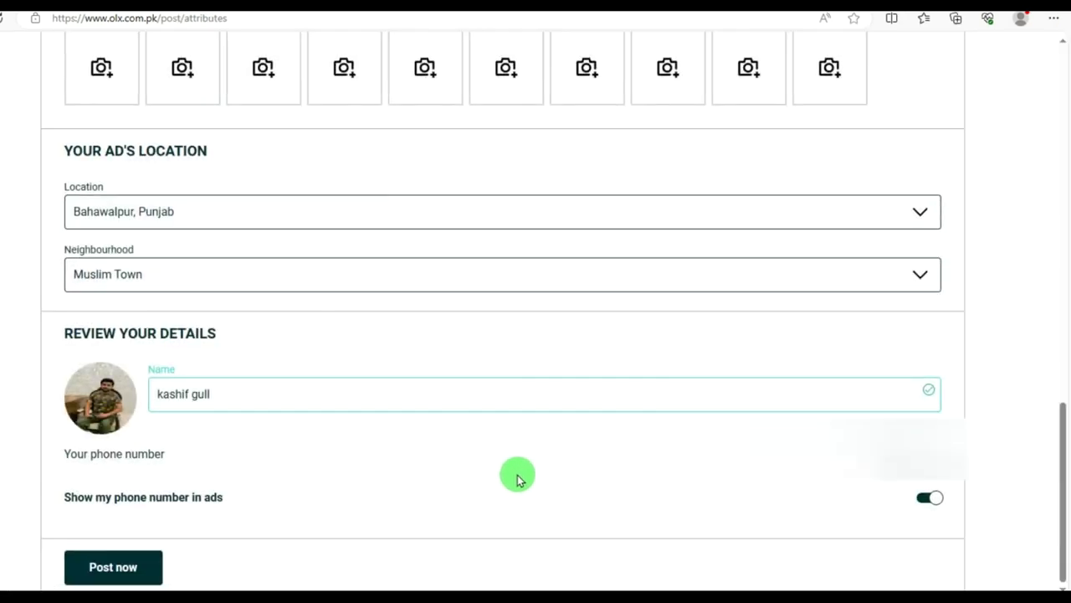
Post the completed job-wanted ad.
{"action": "left_click", "coordinate": [122, 569]}
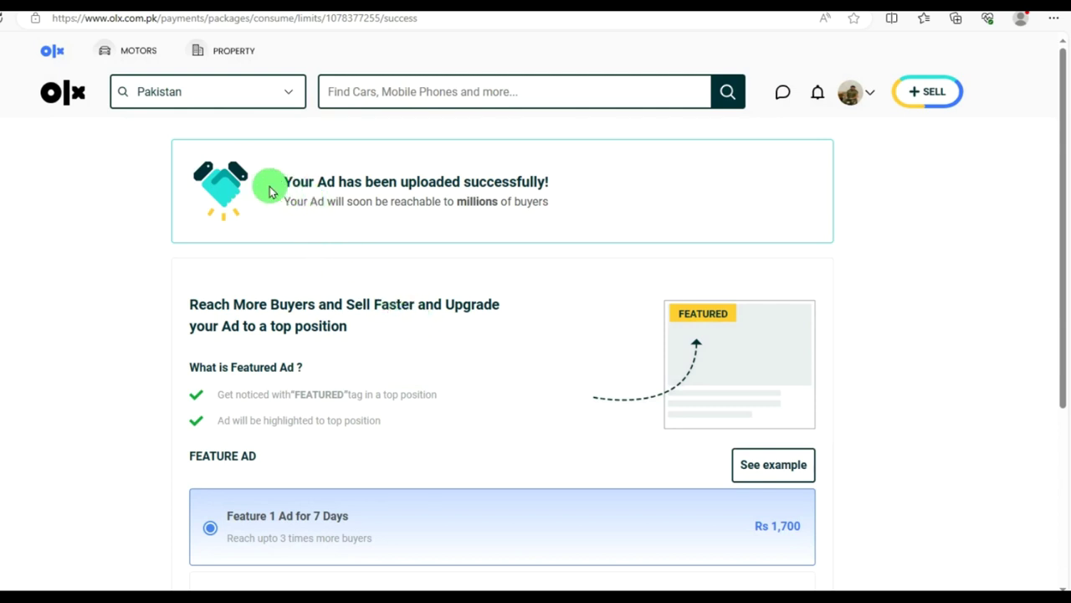
{"action": "left_click_drag", "start_coordinate": [285, 182], "coordinate": [548, 172]}
{"action": "left_click", "coordinate": [577, 192]}
Skip the paid Feature Ad packages and agree to the Free Ad Undertaking.
{"action": "left_click_drag", "start_coordinate": [1059, 188], "coordinate": [1065, 358]}
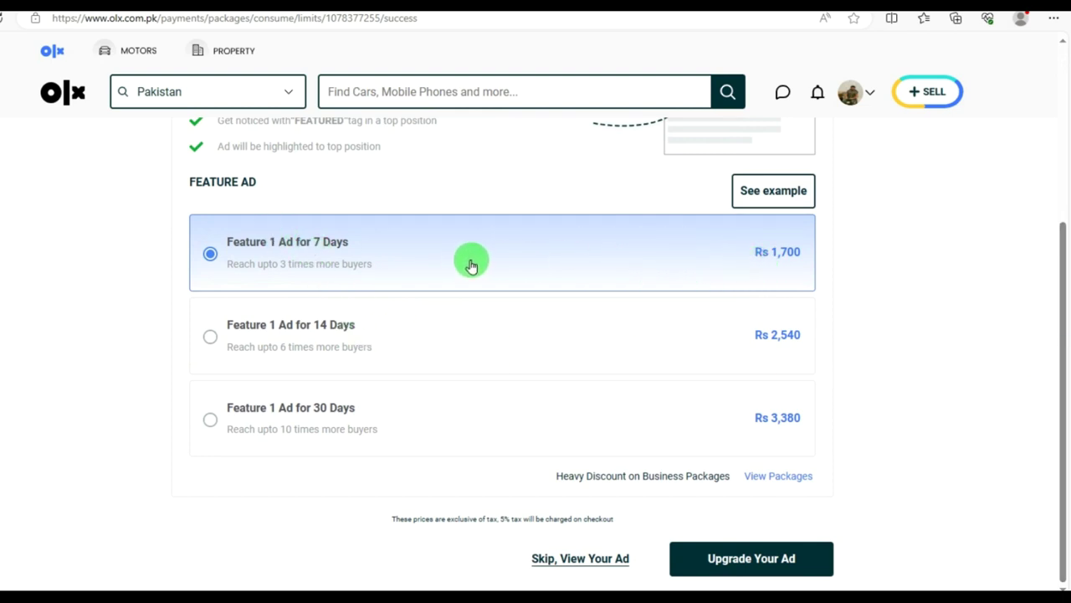
{"action": "left_click", "coordinate": [580, 559]}
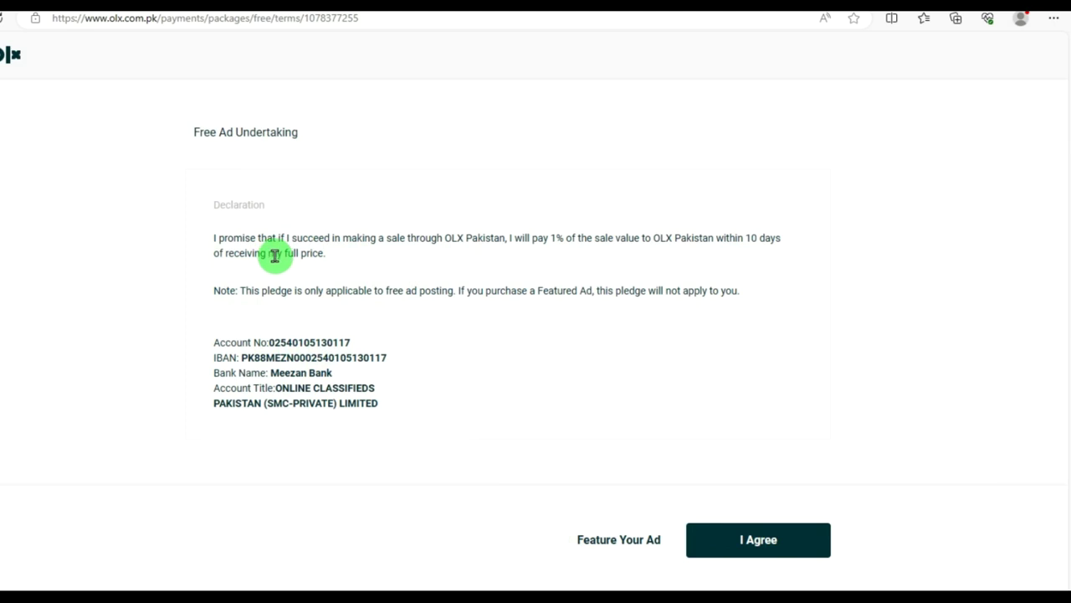
{"action": "left_click", "coordinate": [758, 549]}
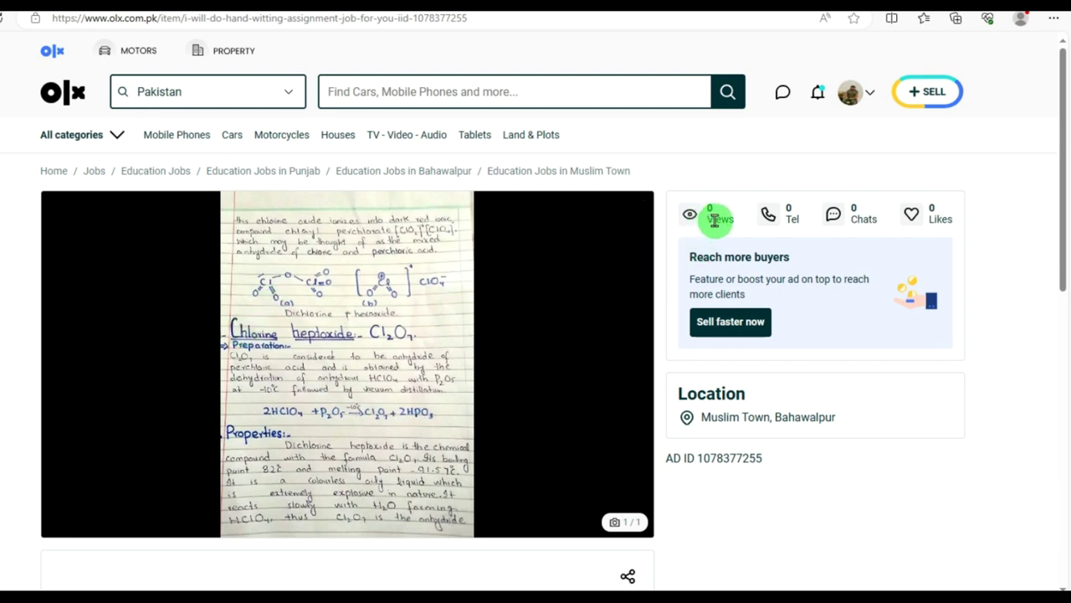
Check the posted ad's Tel and Chats counters and open the account's own ads list.
{"action": "double_click", "coordinate": [788, 207]}
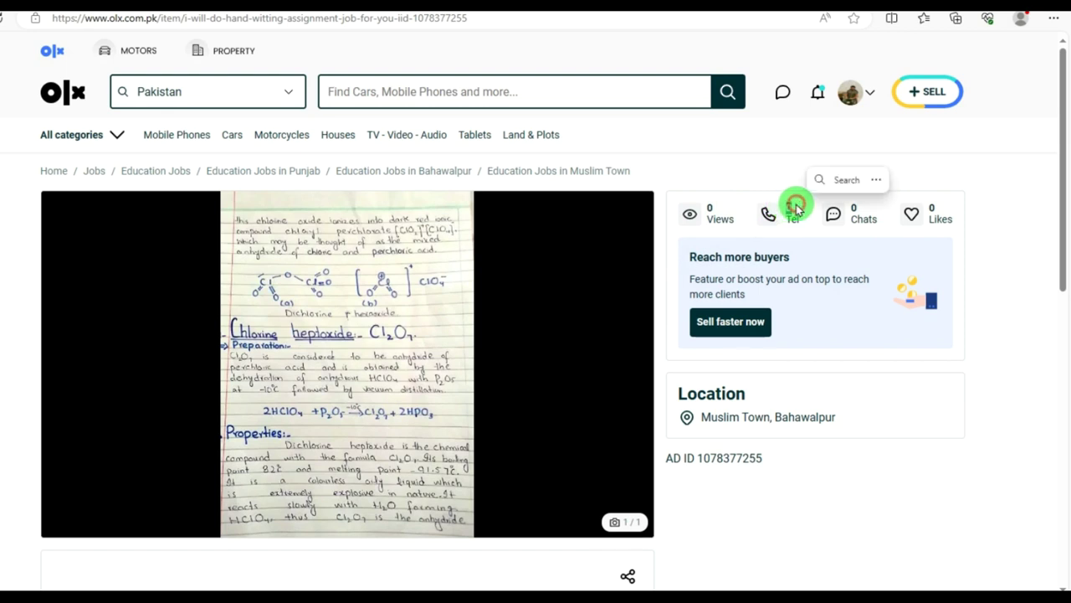
{"action": "double_click", "coordinate": [854, 208]}
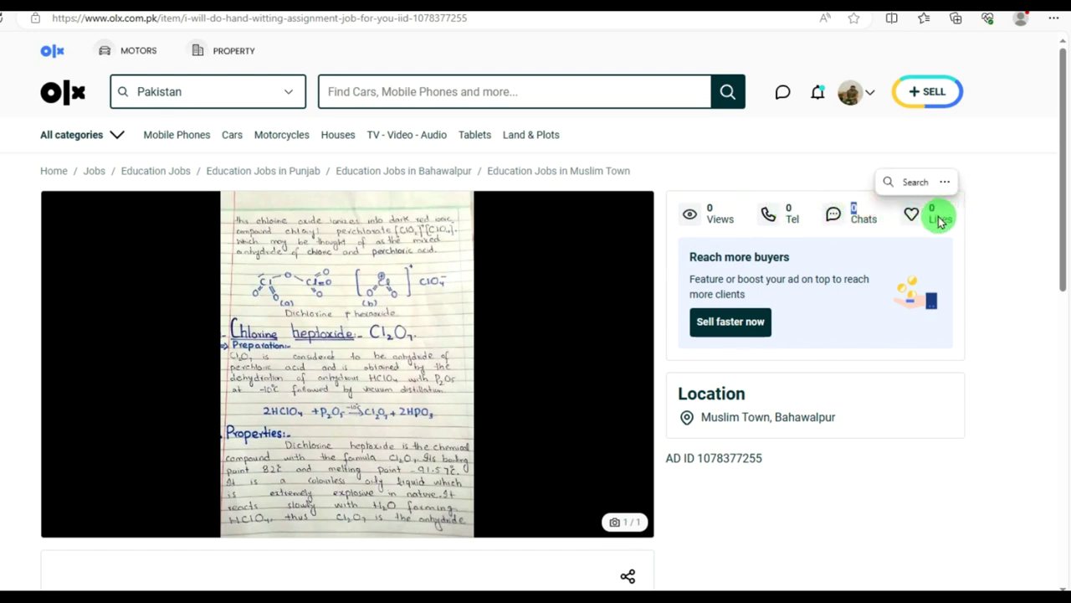
{"action": "left_click", "coordinate": [981, 234]}
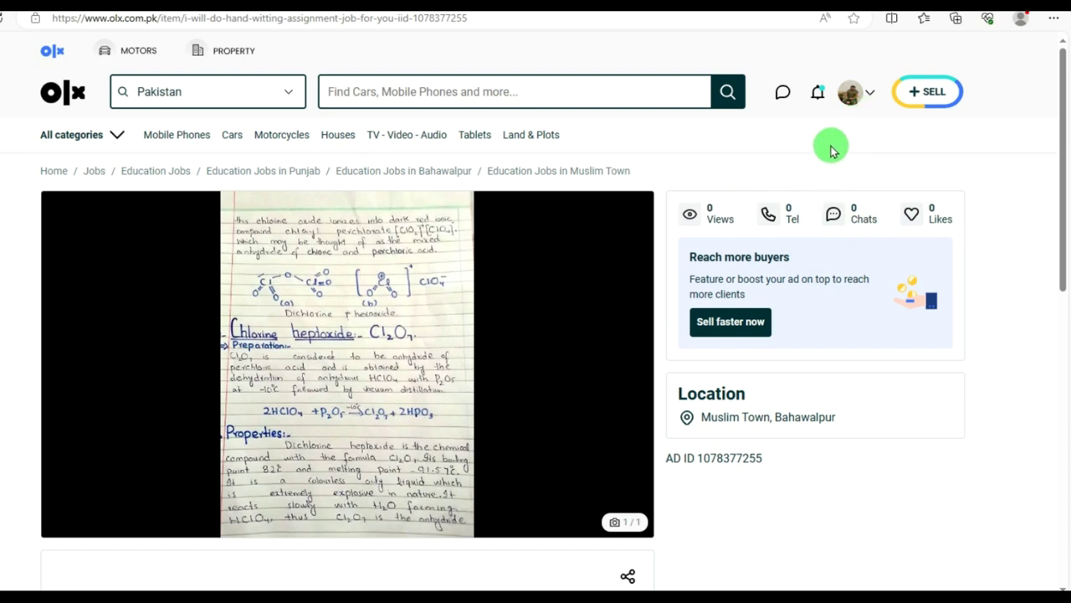
{"action": "left_click", "coordinate": [871, 96]}
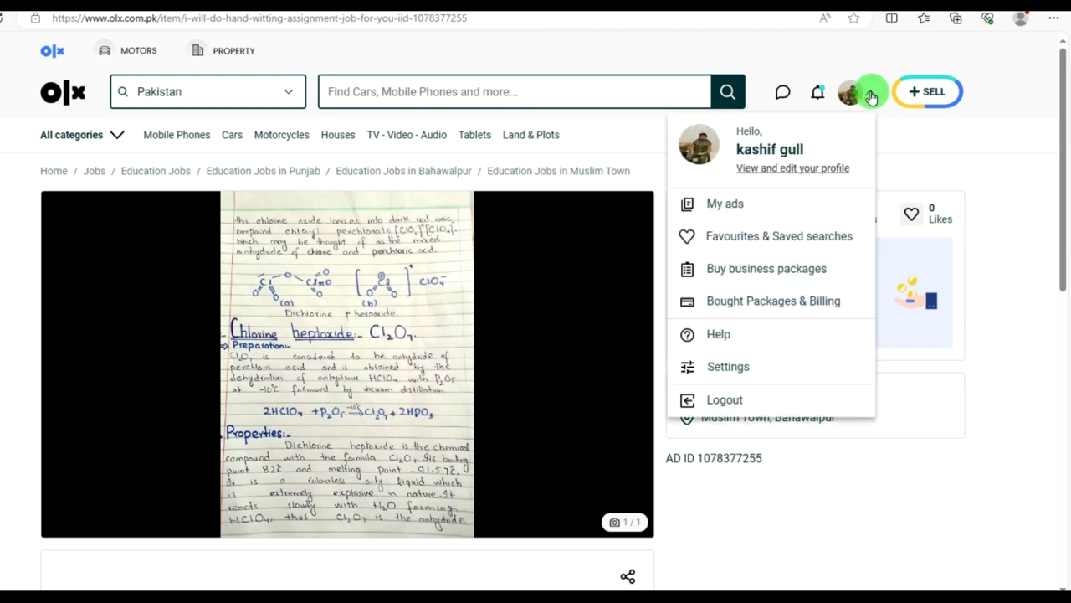
{"action": "left_click", "coordinate": [761, 203]}
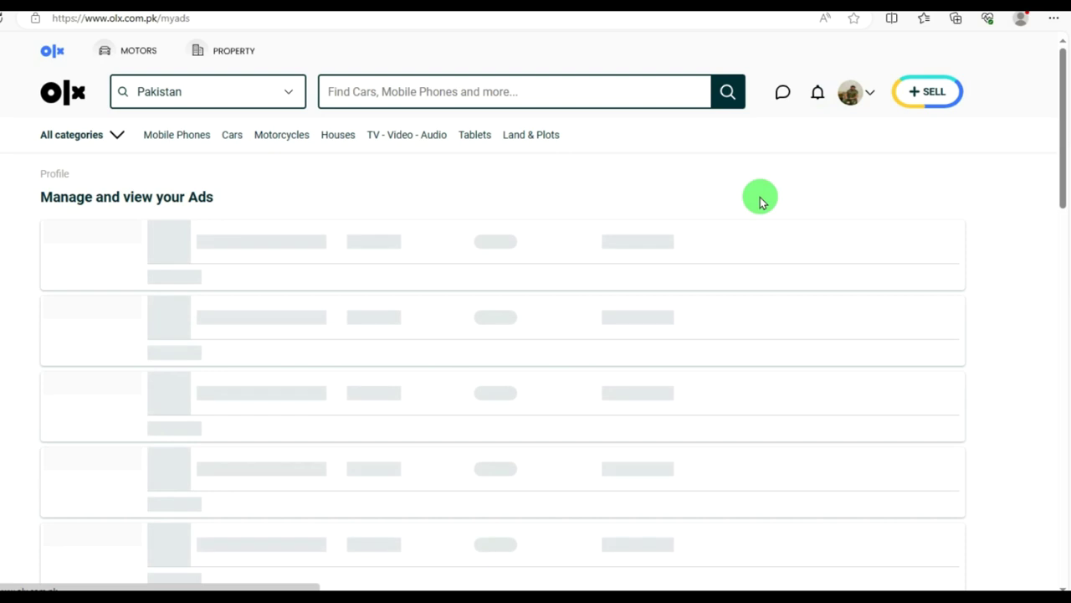